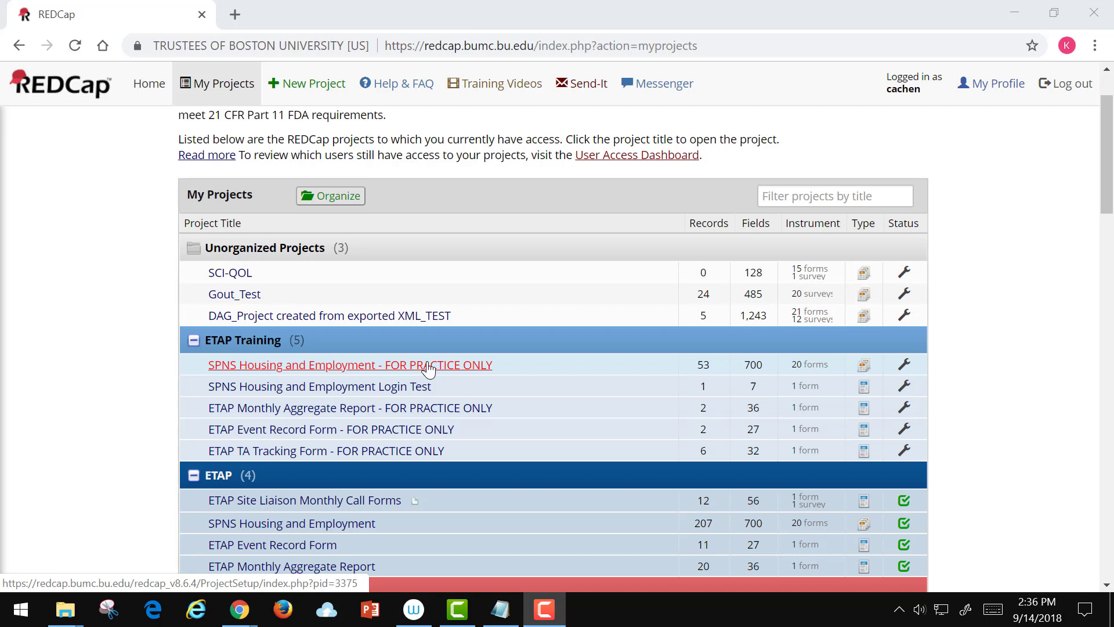
Open the SPNS Housing and Employment - FOR PRACTICE ONLY project and view its Record Status Dashboard.
click(428, 367)
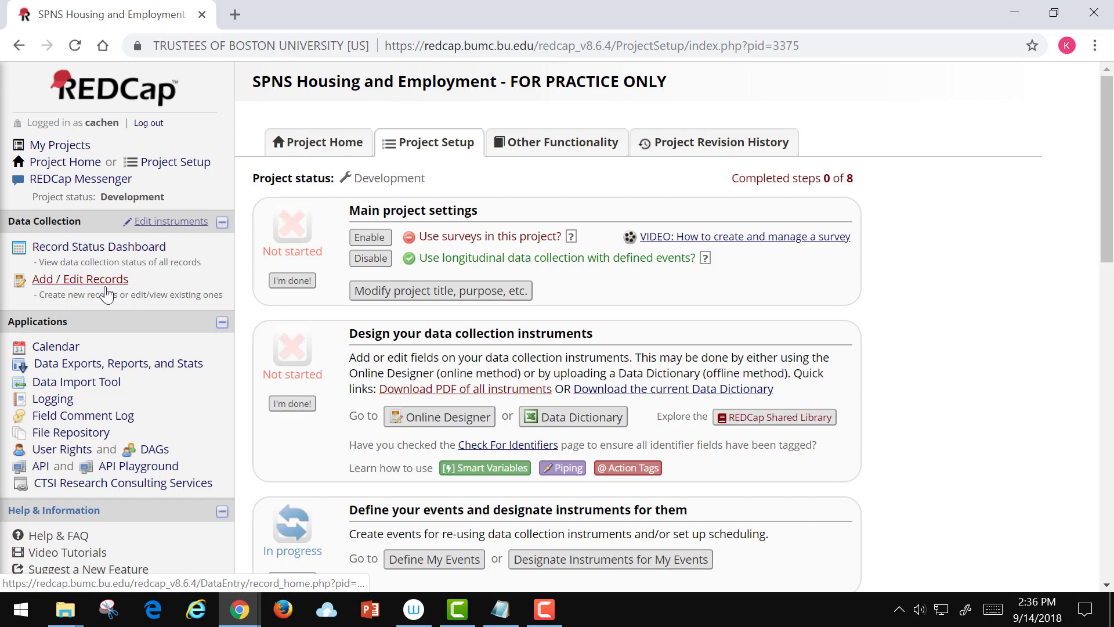
click(132, 254)
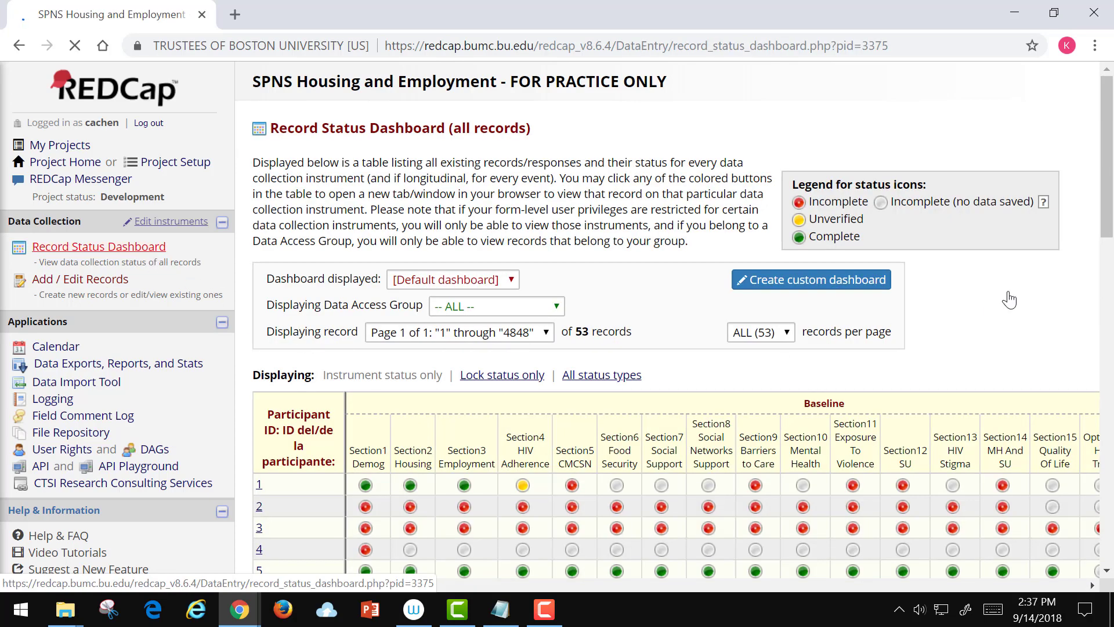
scroll(1111, 249, down, 1)
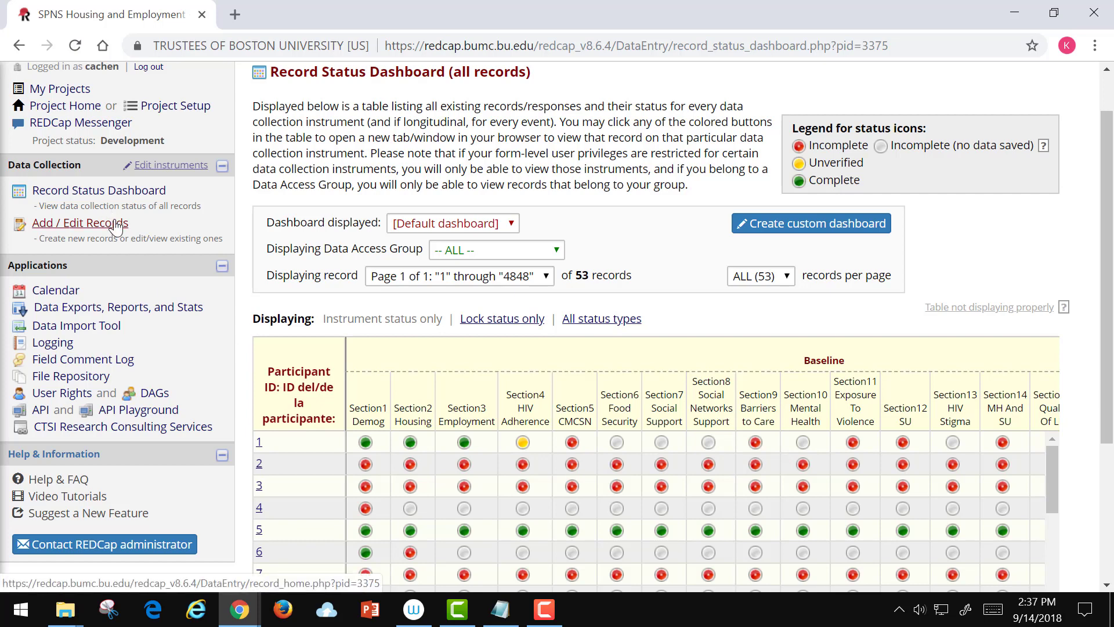
Start a new record with participant ID 123 in Add / Edit Records.
click(75, 231)
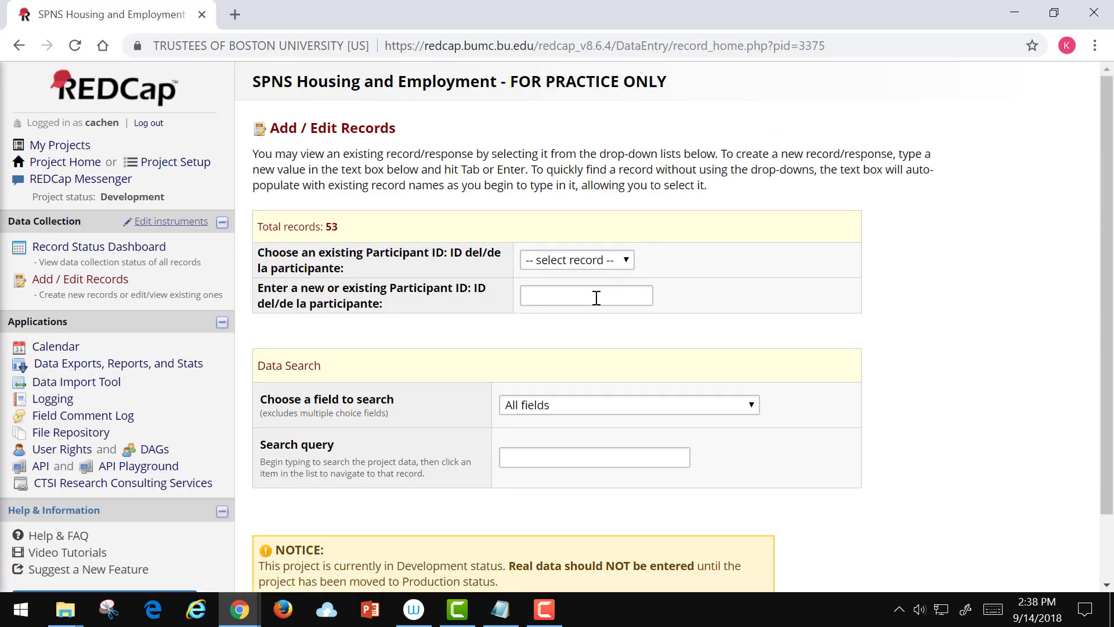
click(624, 260)
drag(626, 303, 651, 291)
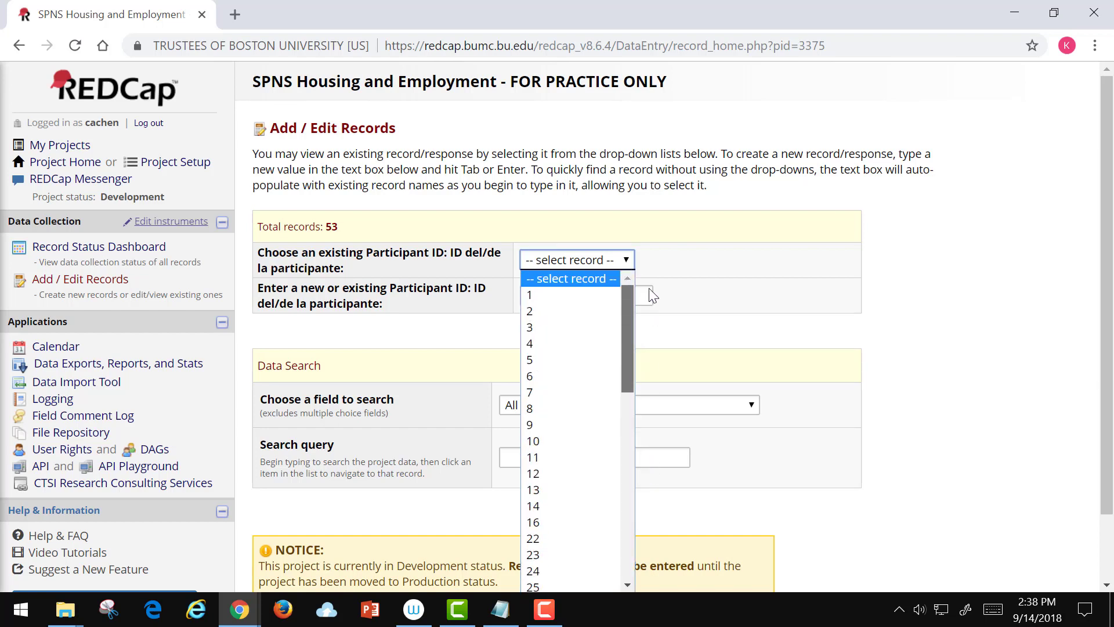
click(627, 259)
click(578, 298)
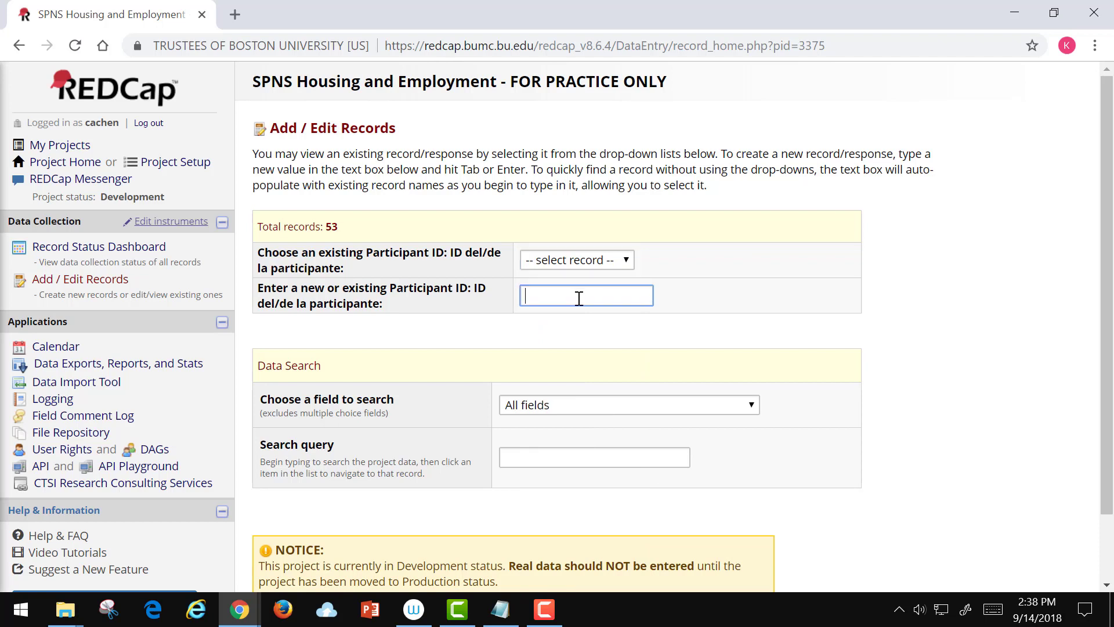
text(123)
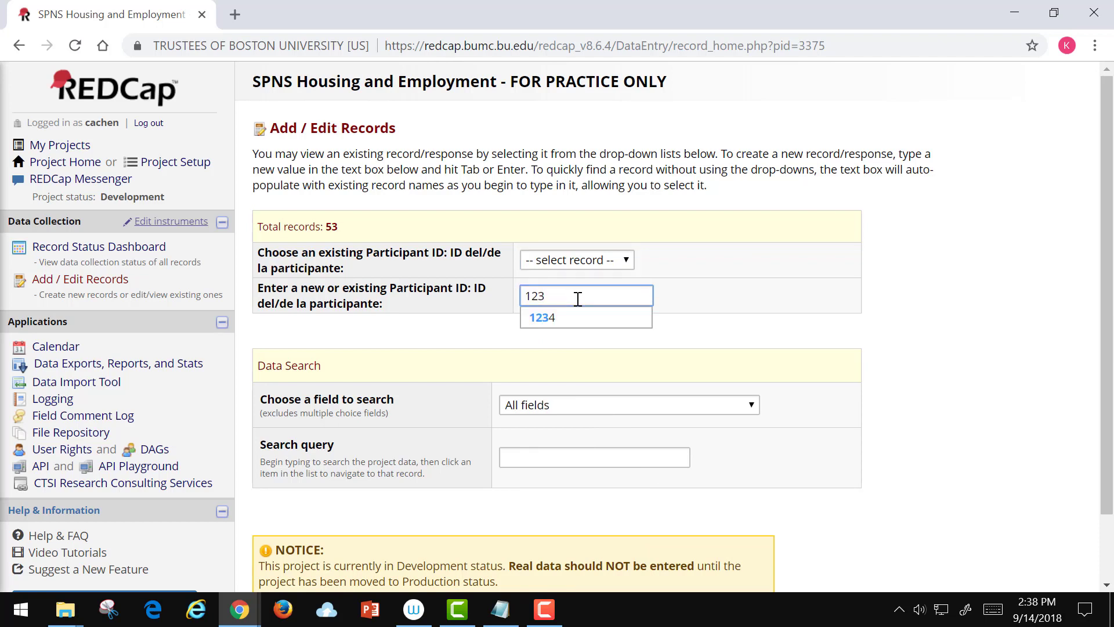
key(Return)
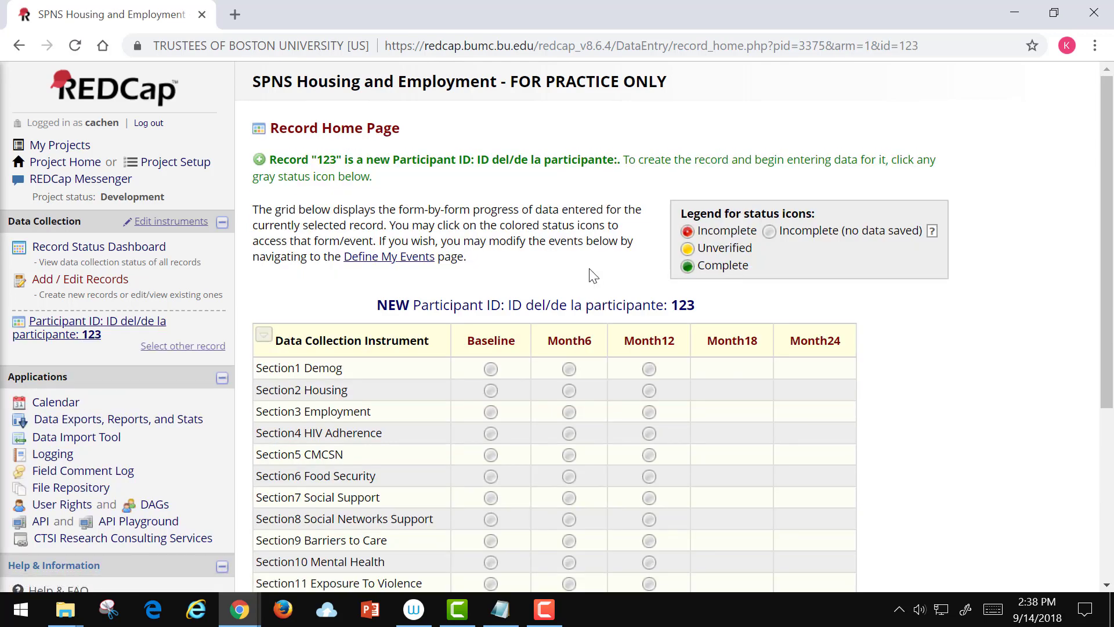
Review the instrument grid of record 123, open its Baseline Section1 Demog form and dismiss the page translation offer.
scroll(594, 270, down, 2)
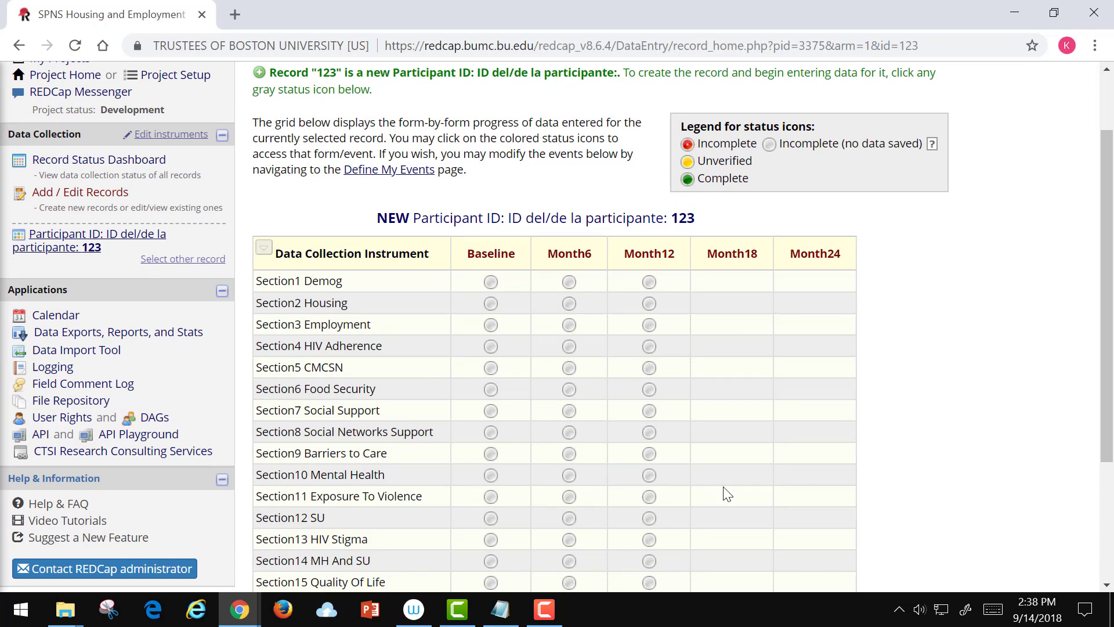
scroll(725, 493, down, 3)
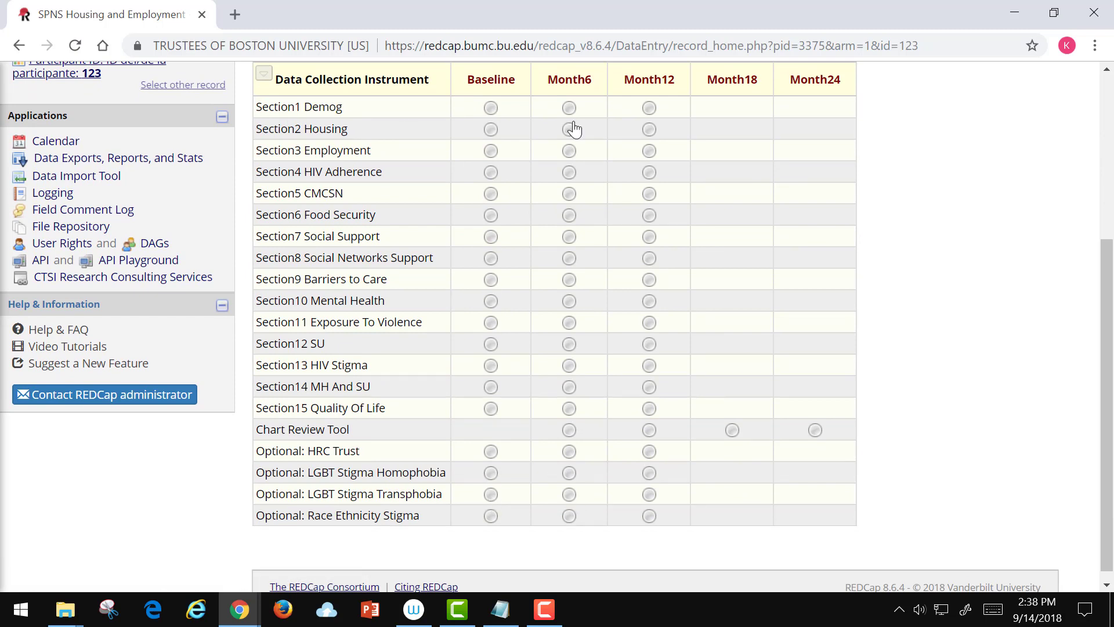
scroll(497, 157, up, 1)
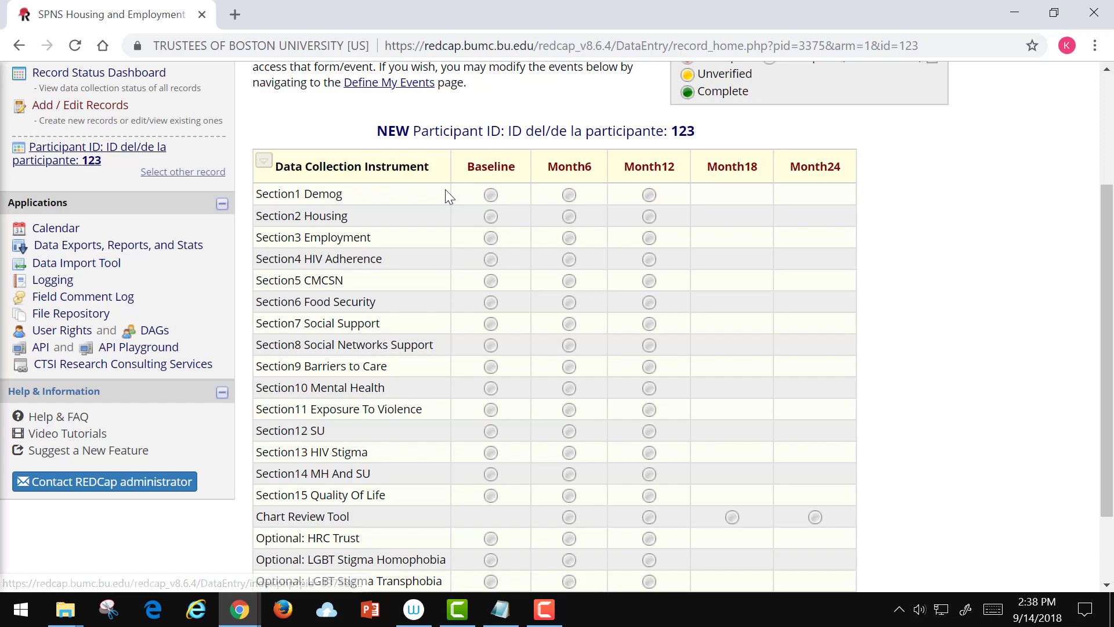
click(492, 199)
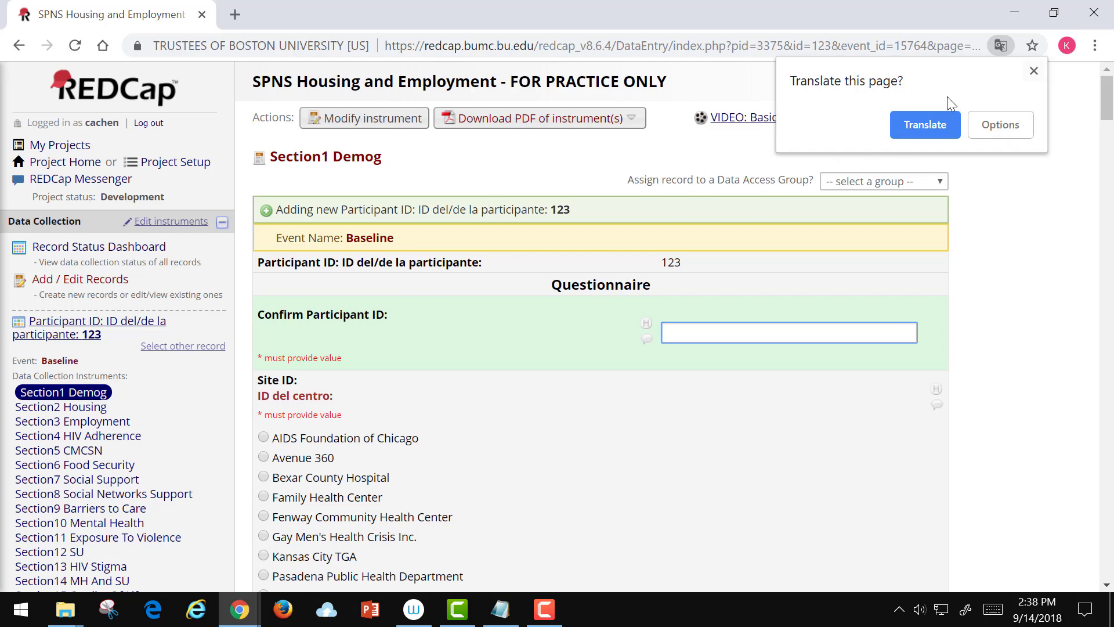
click(1034, 71)
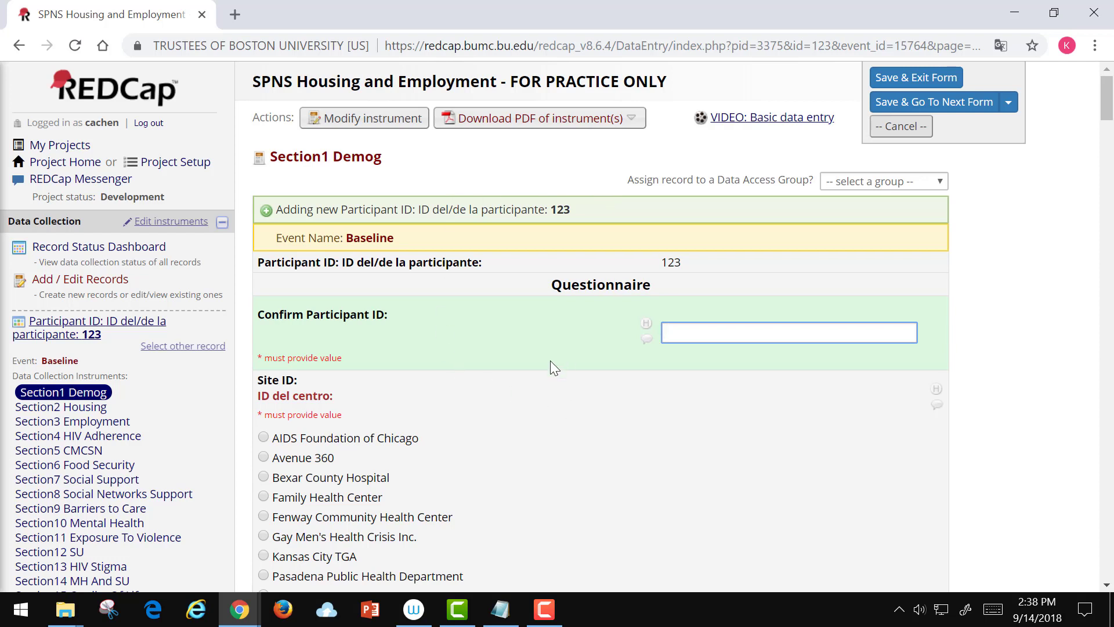
Examine the Section1 Demog form's opening fields, interviewer script, instrument list and additional save options.
scroll(1044, 291, down, 6)
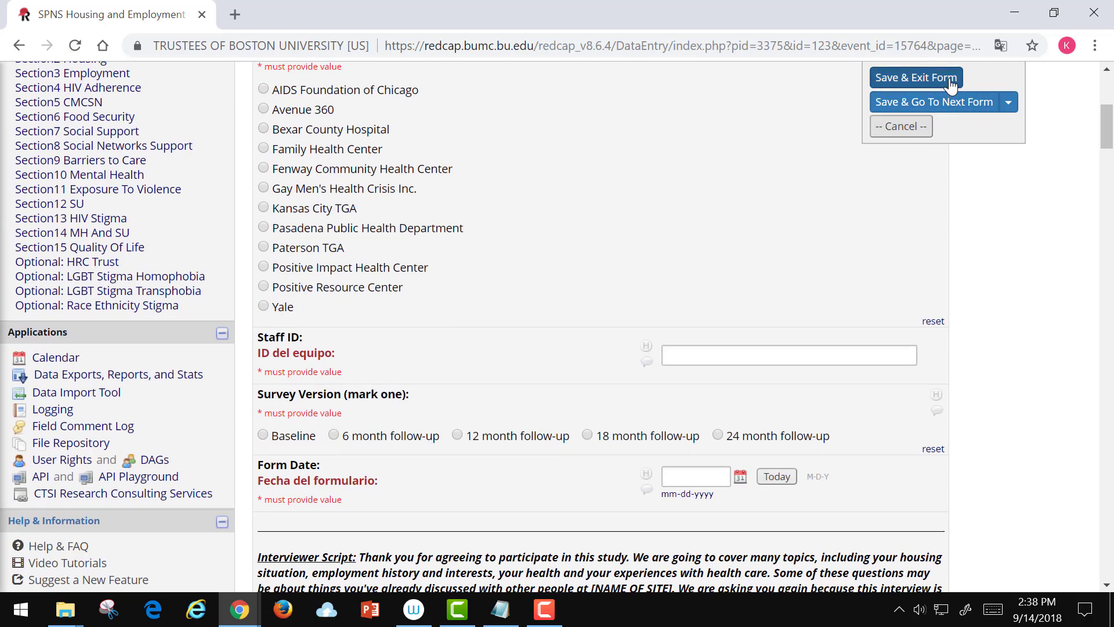
click(1010, 103)
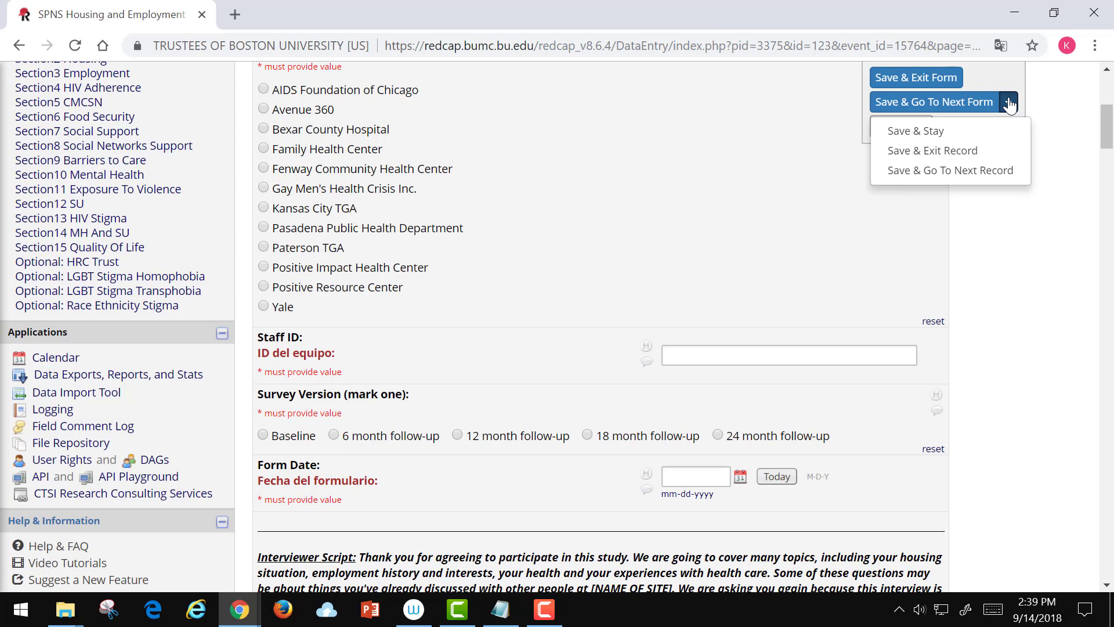
scroll(903, 298, up, 2)
scroll(903, 301, down, 1)
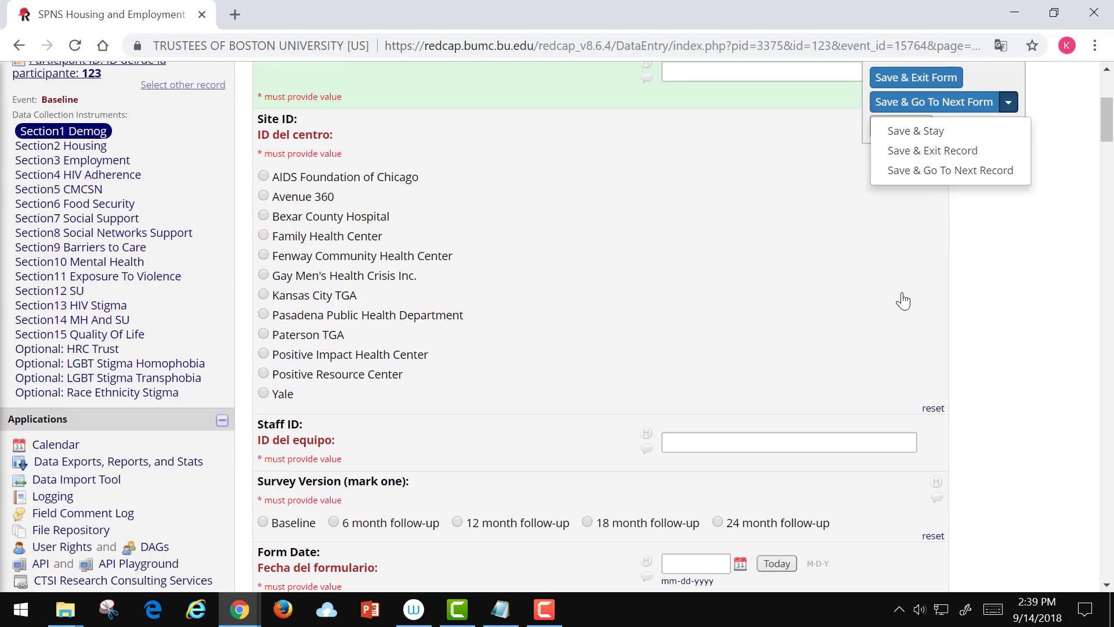
scroll(903, 296, down, 5)
scroll(874, 294, up, 6)
scroll(873, 293, down, 8)
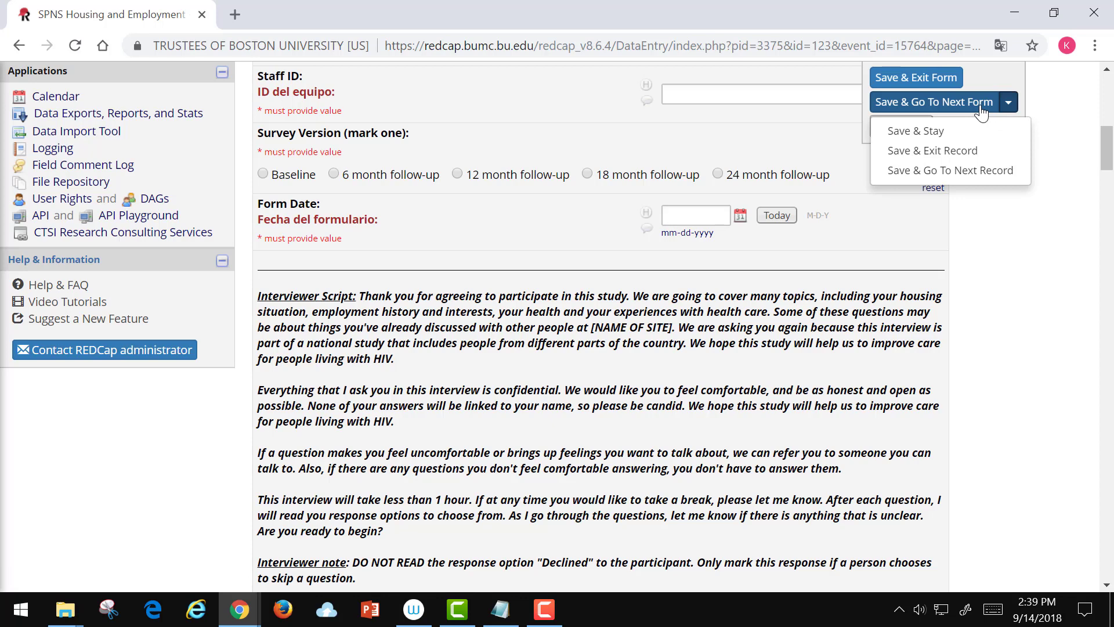
scroll(600, 169, up, 6)
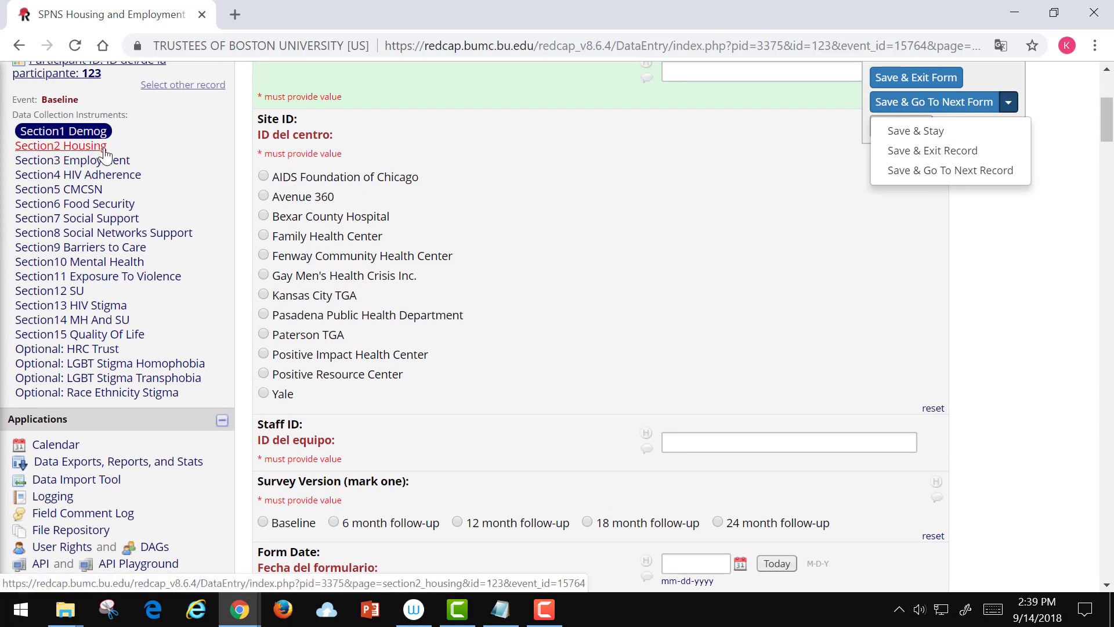
scroll(151, 228, up, 1)
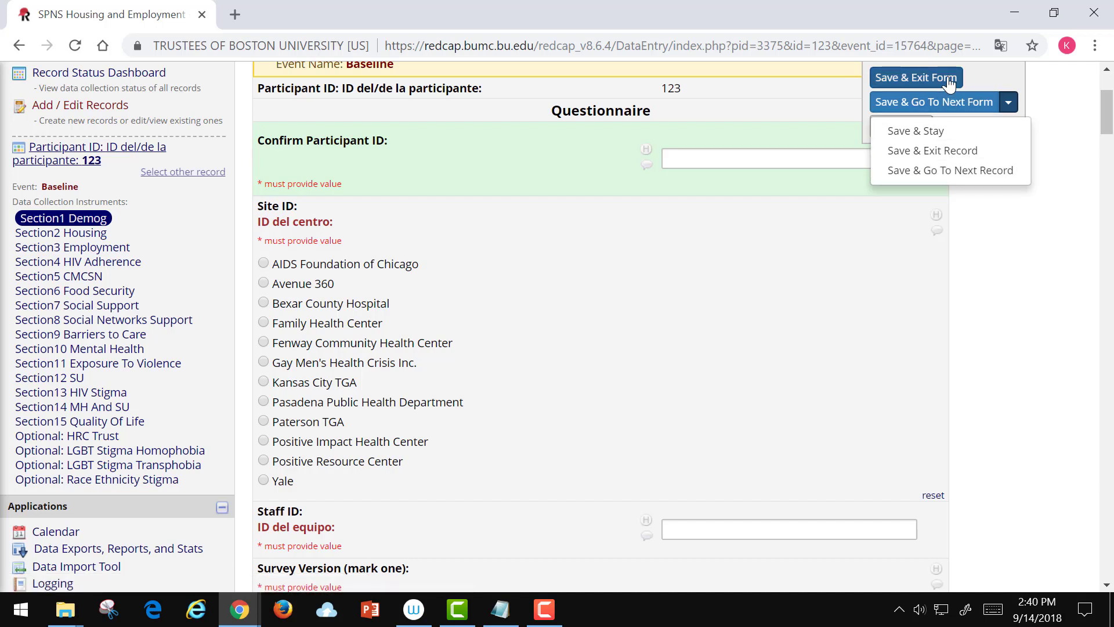
Check the additional save options again, close them and return to the Confirm Participant ID field.
click(1011, 105)
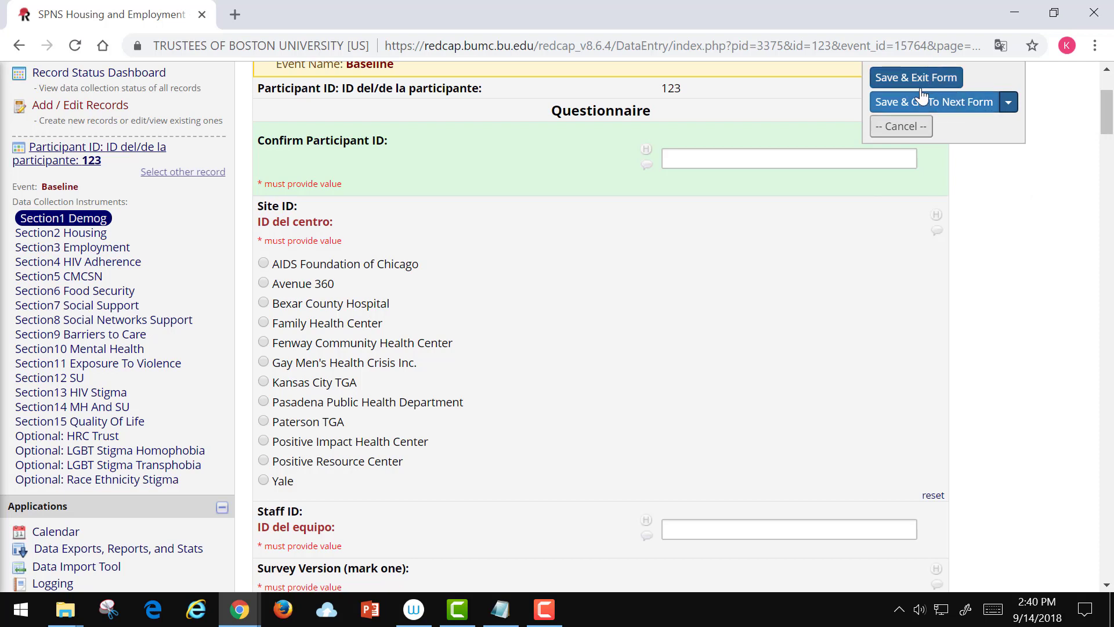
click(1011, 115)
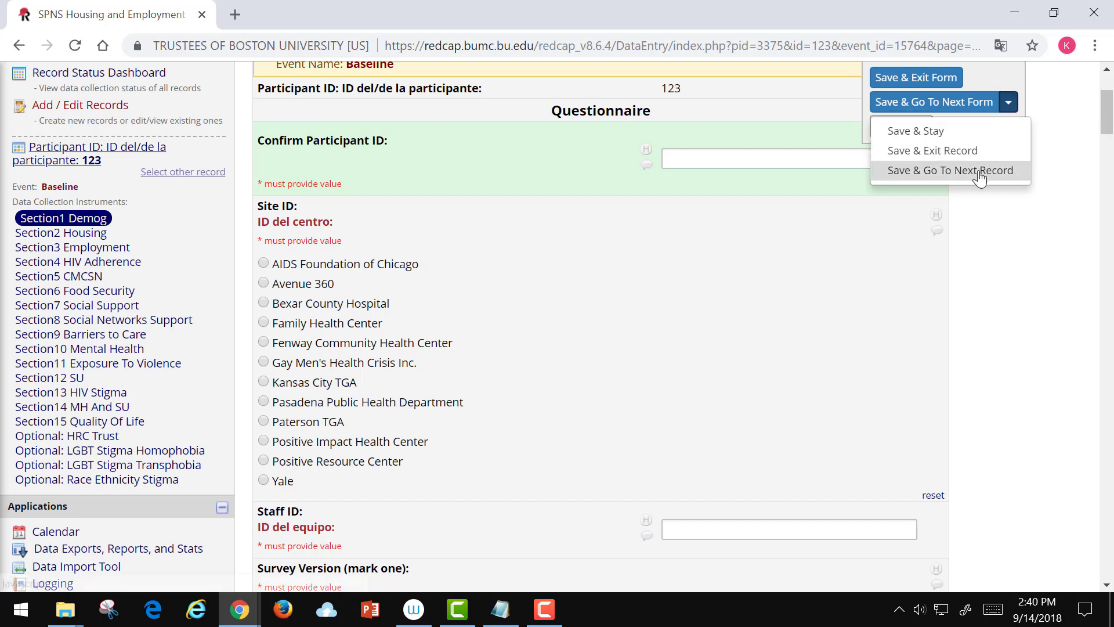
click(1009, 110)
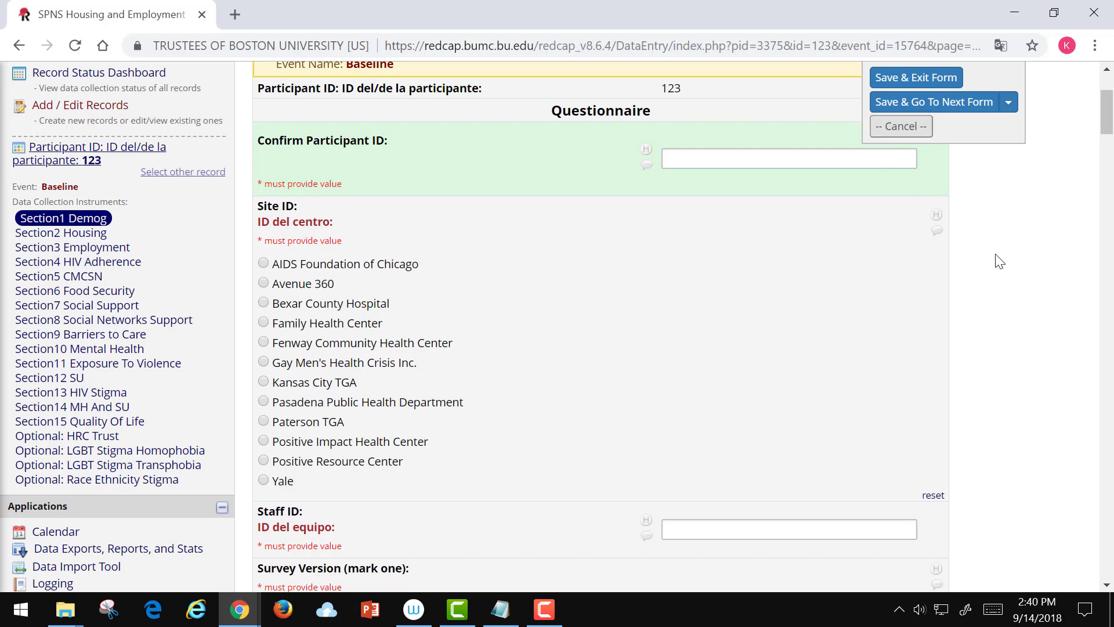
scroll(580, 279, up, 3)
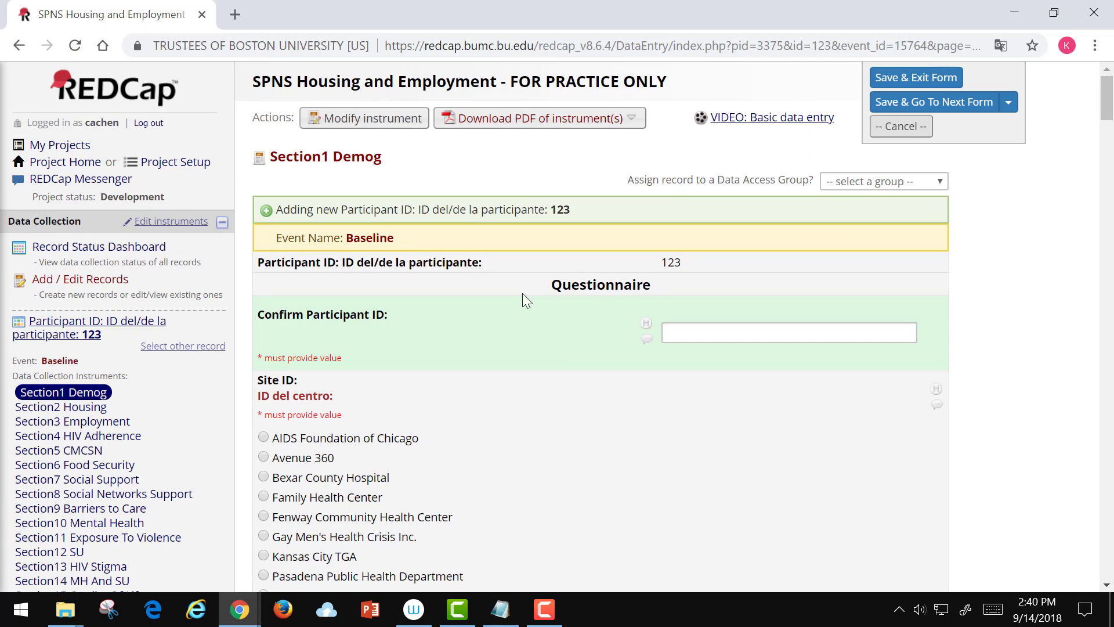
scroll(523, 294, down, 2)
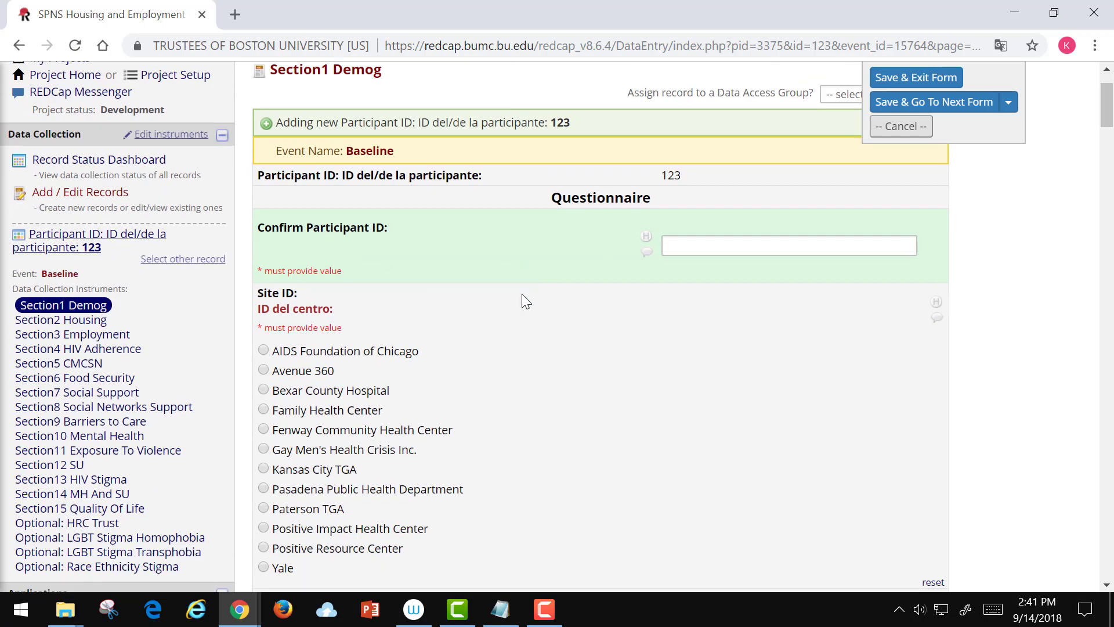
Try 124 as the confirmed participant ID and cancel the form without saving.
click(721, 246)
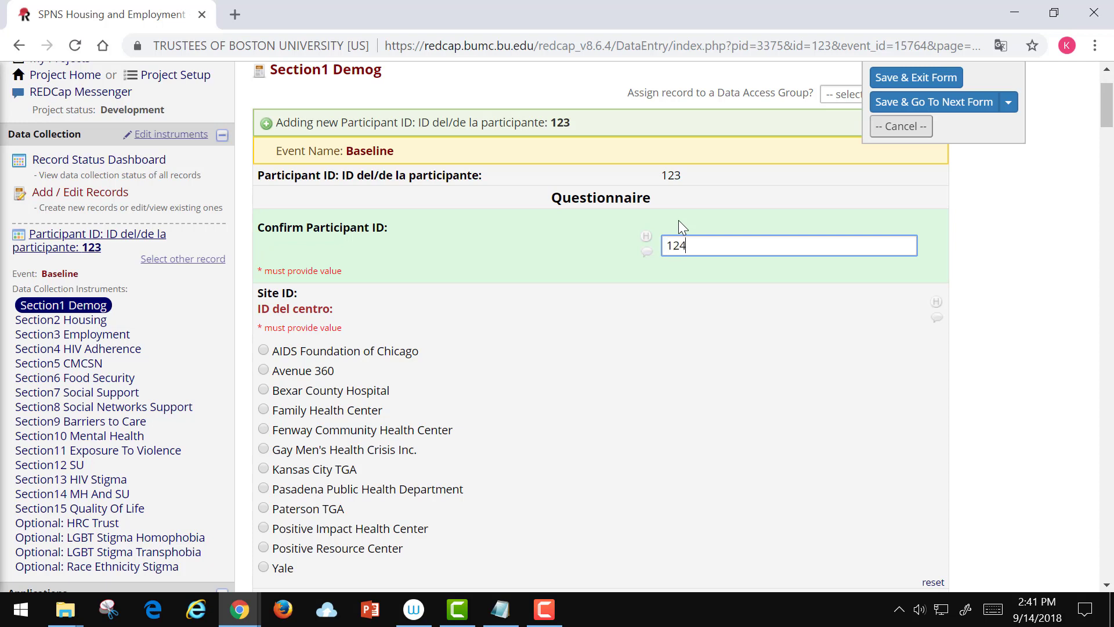
key(Tab)
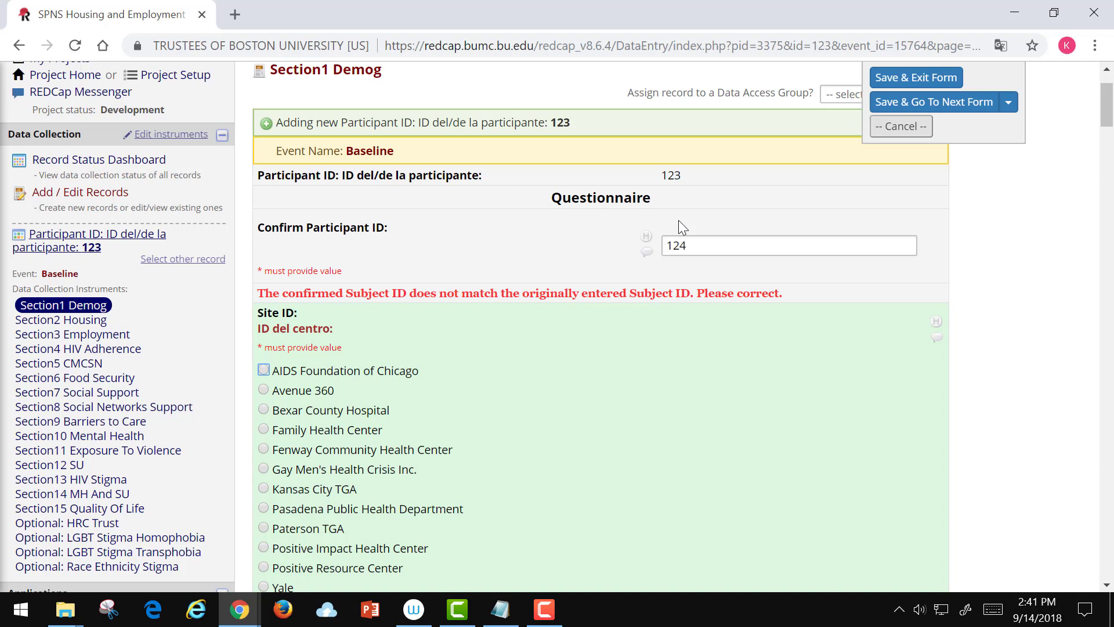
click(900, 128)
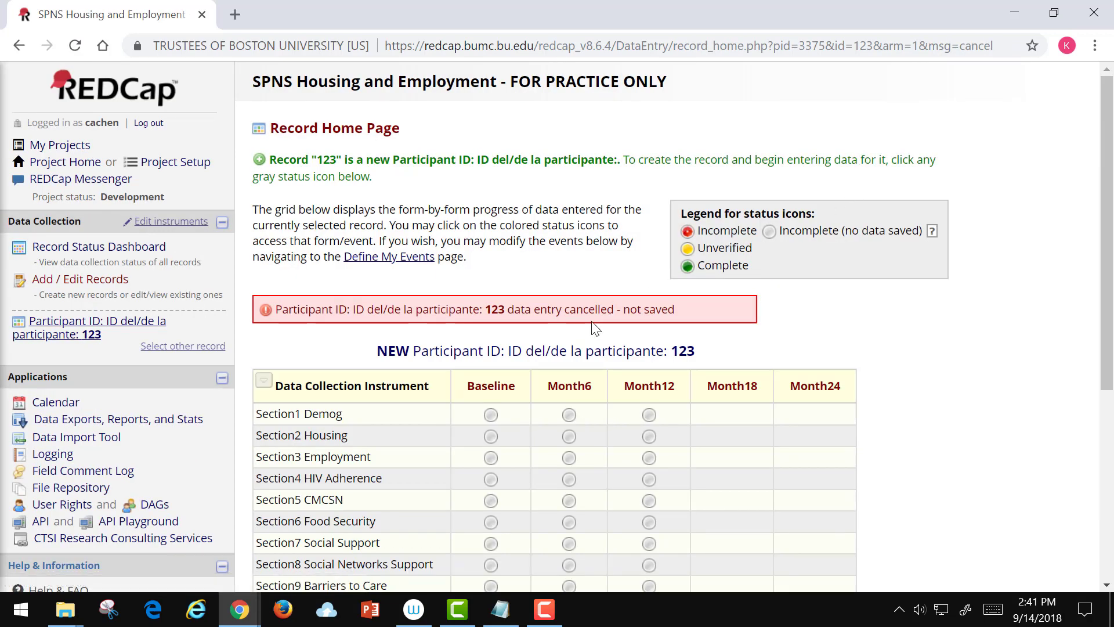
Reopen the Baseline Section1 Demog form for participant 123 and dismiss the page translation offer.
scroll(551, 371, down, 1)
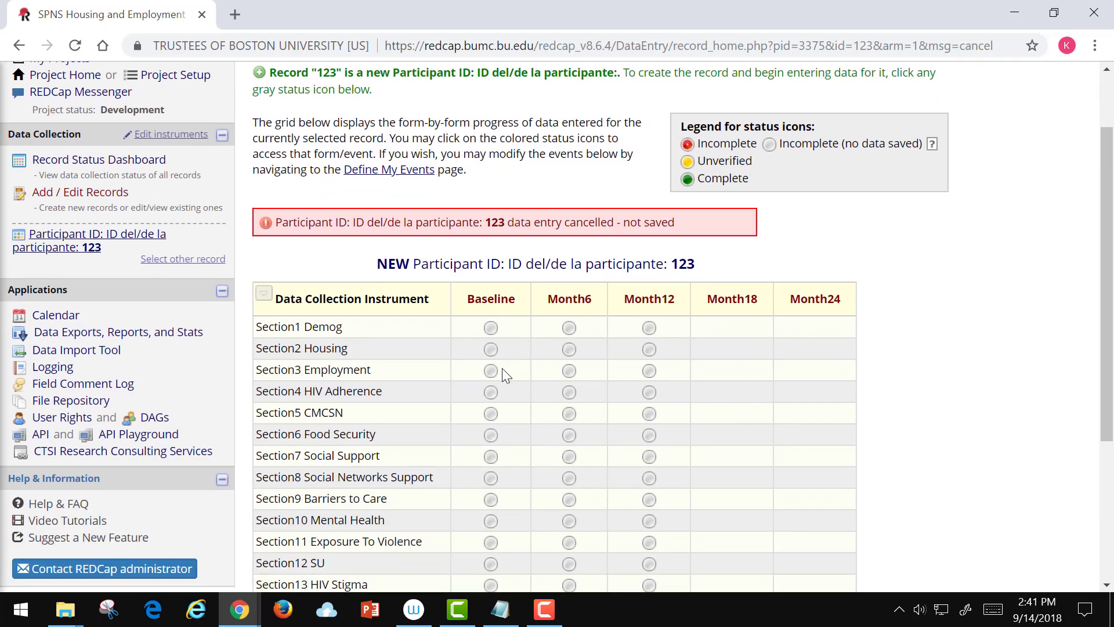
click(491, 328)
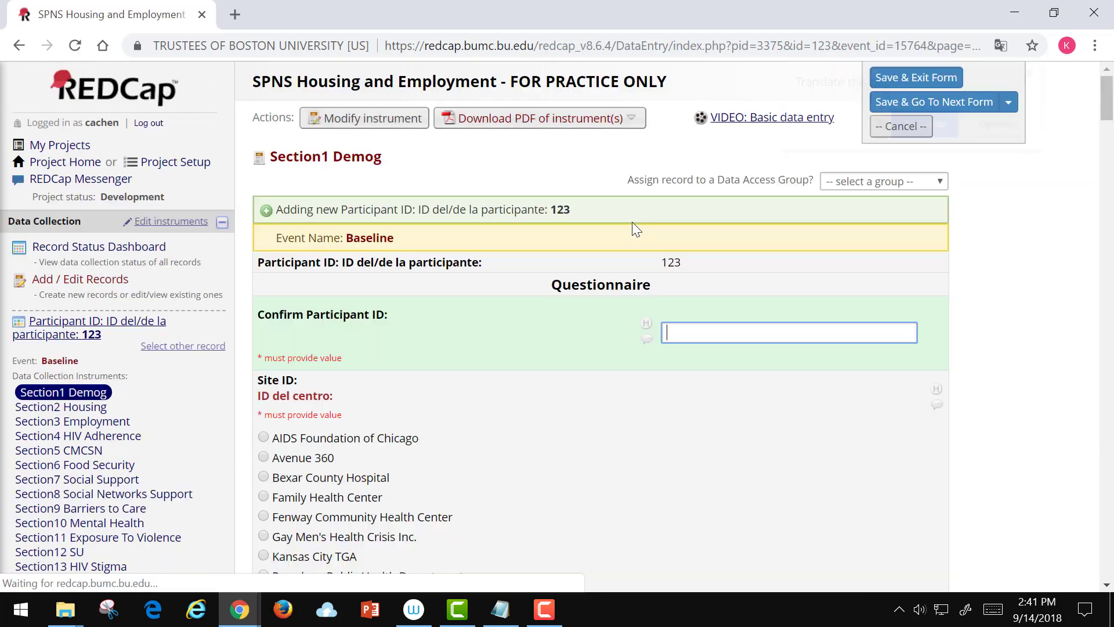
scroll(605, 238, down, 1)
click(1034, 71)
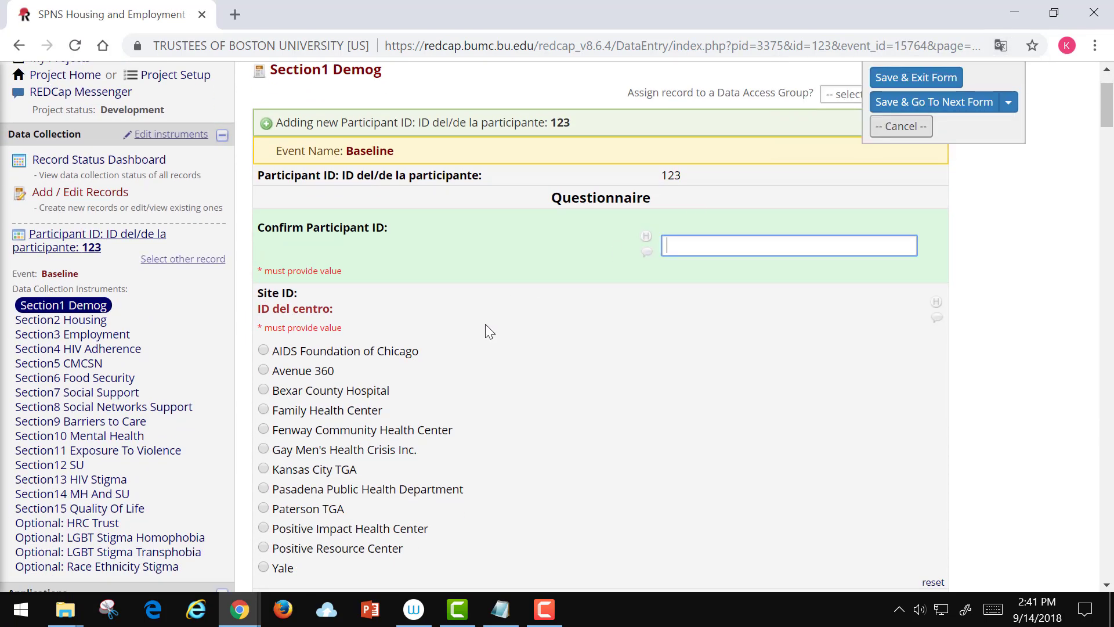
Review the site, staff, survey version and date fields, and highlight the Baseline event label above the instrument list.
scroll(486, 324, down, 1)
scroll(341, 281, down, 1)
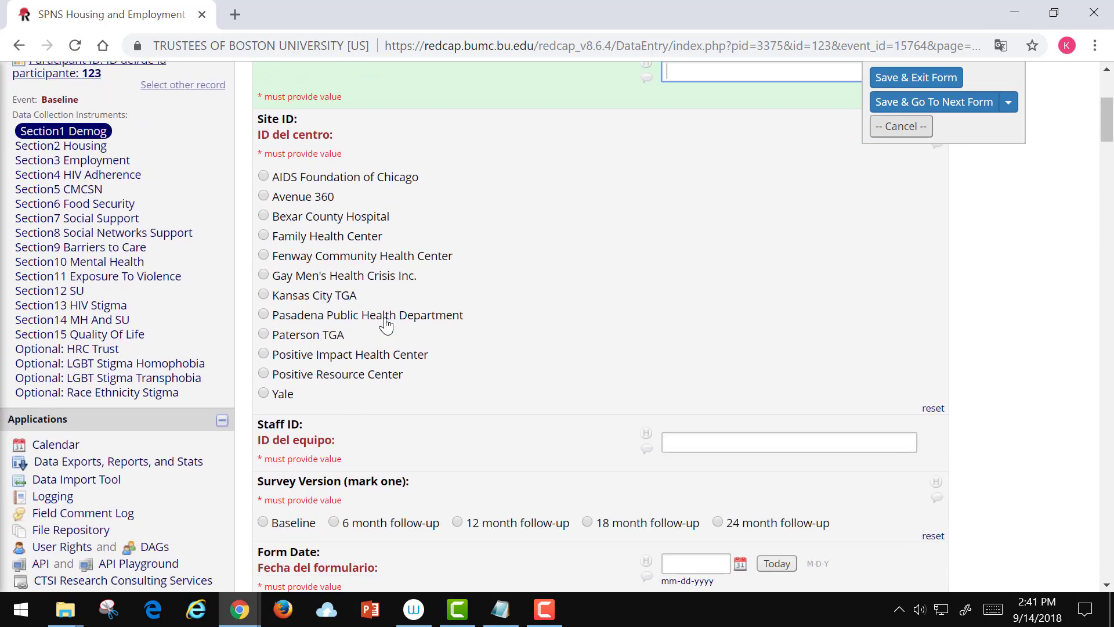
scroll(397, 358, down, 2)
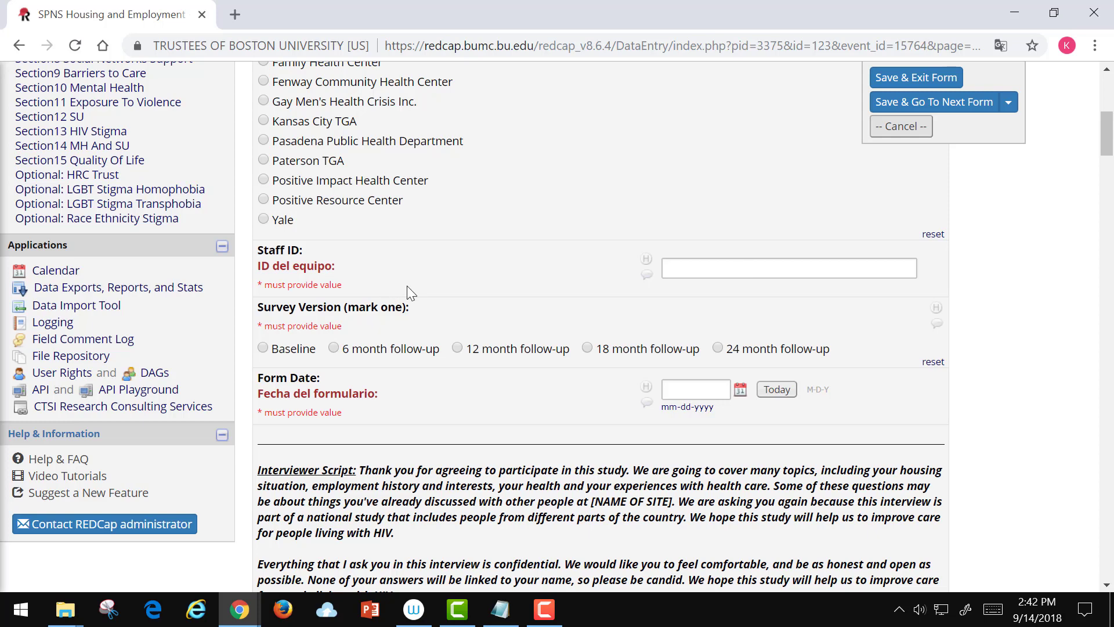
scroll(418, 287, down, 2)
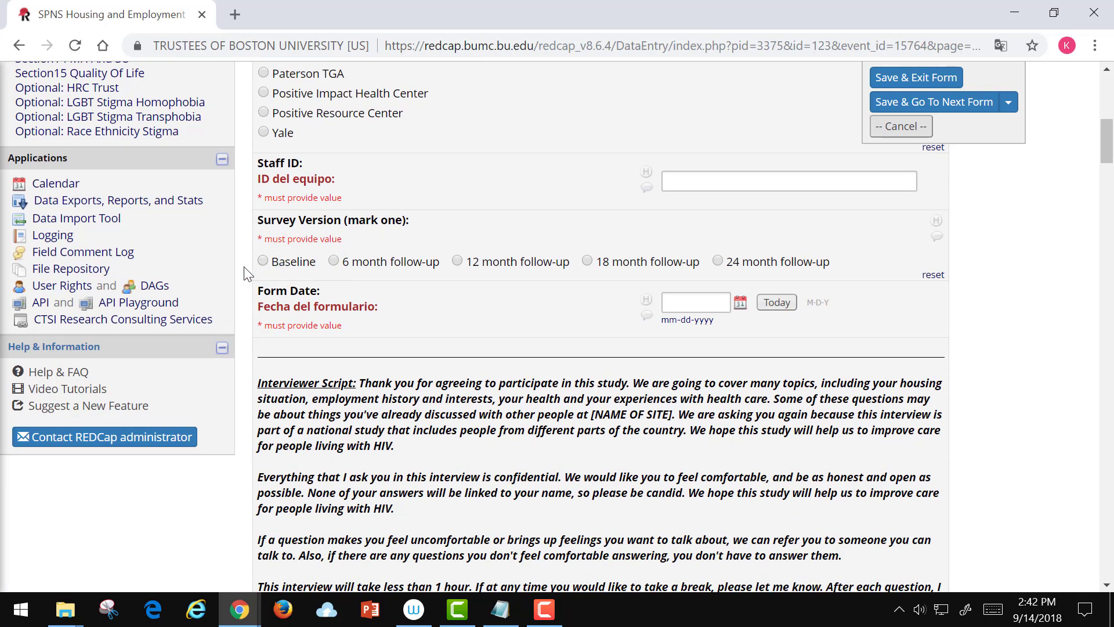
scroll(235, 259, up, 6)
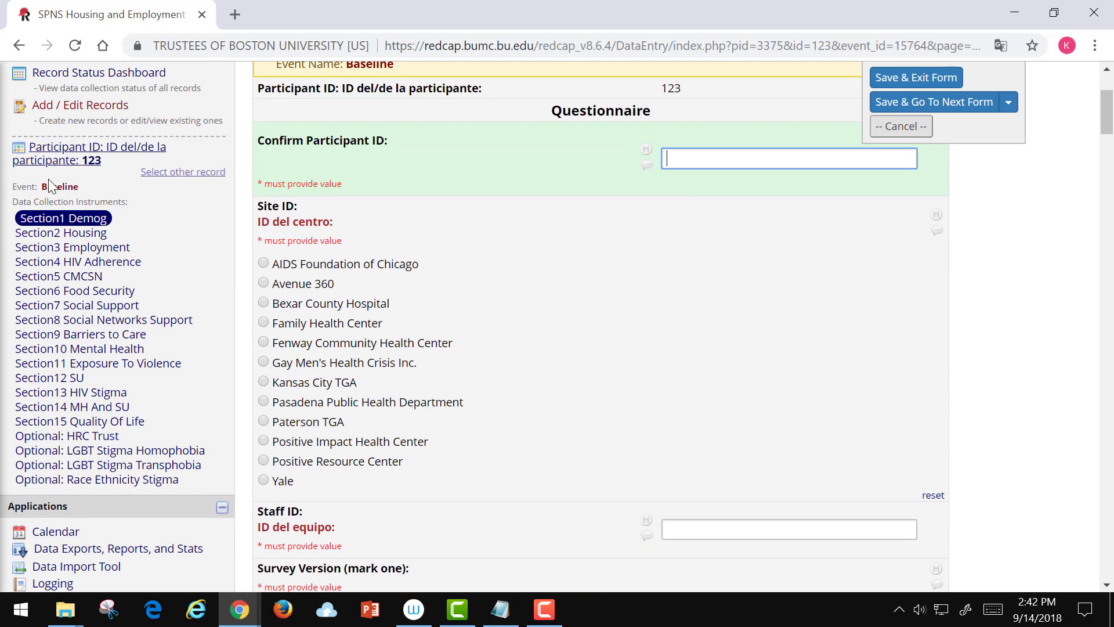
drag(88, 196, 13, 191)
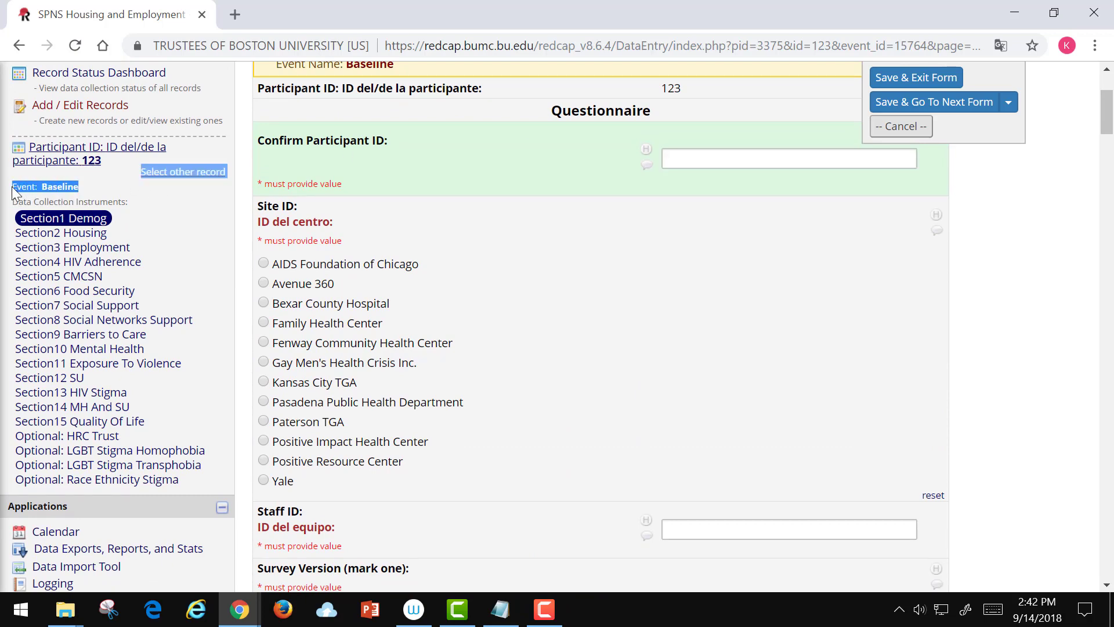
Clear the text highlight and read through the interviewer script and interviewer note in English and Spanish.
click(1068, 412)
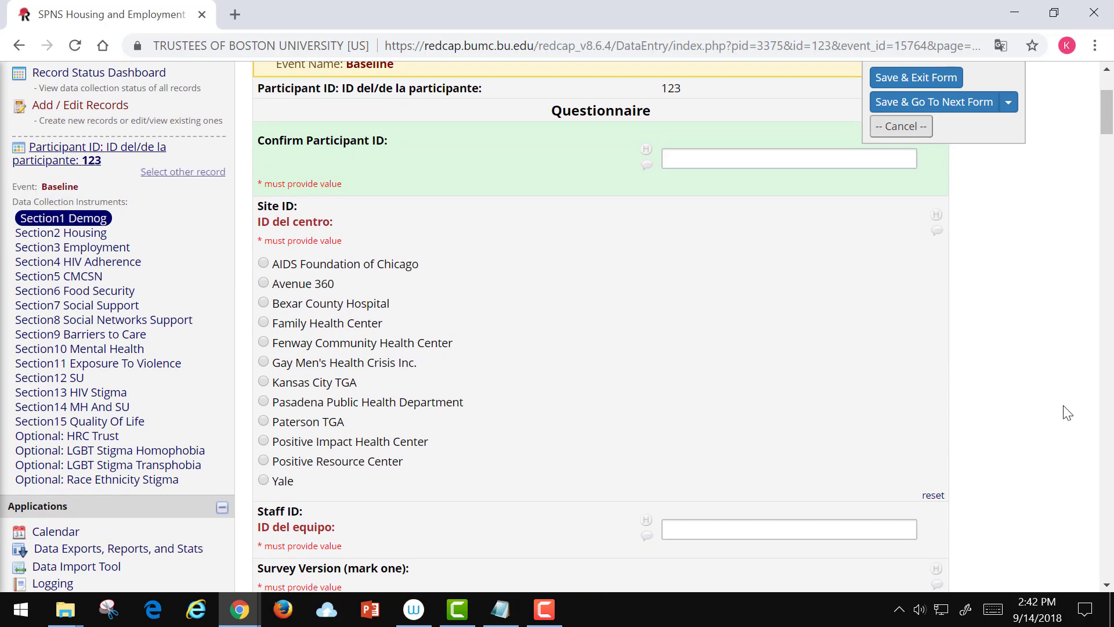
scroll(1068, 412, down, 7)
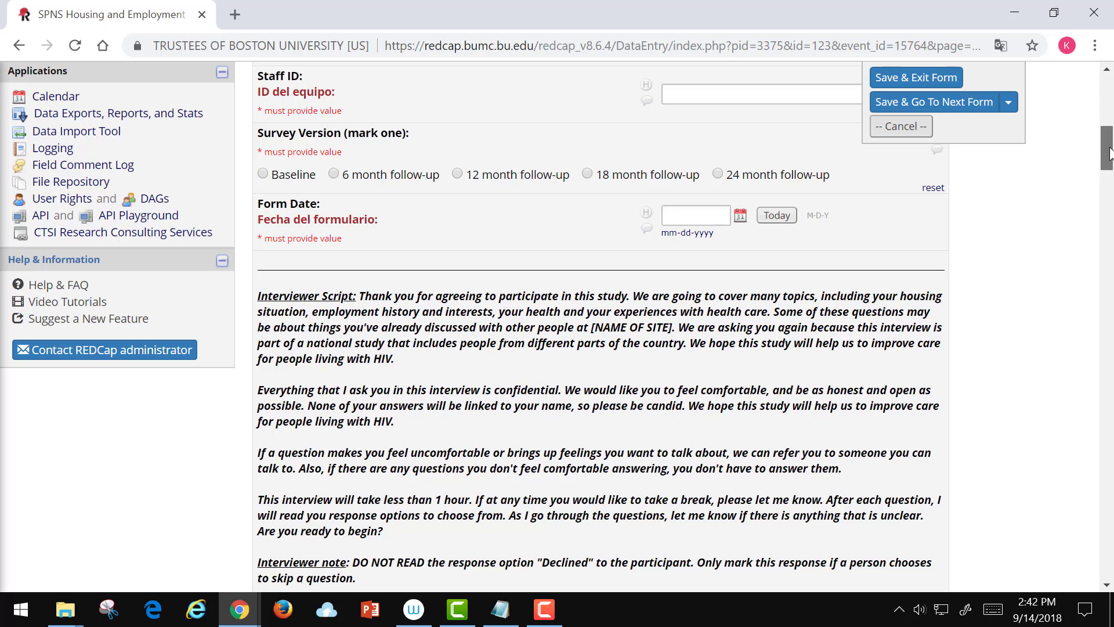
drag(1109, 152, 1109, 171)
scroll(557, 325, up, 1)
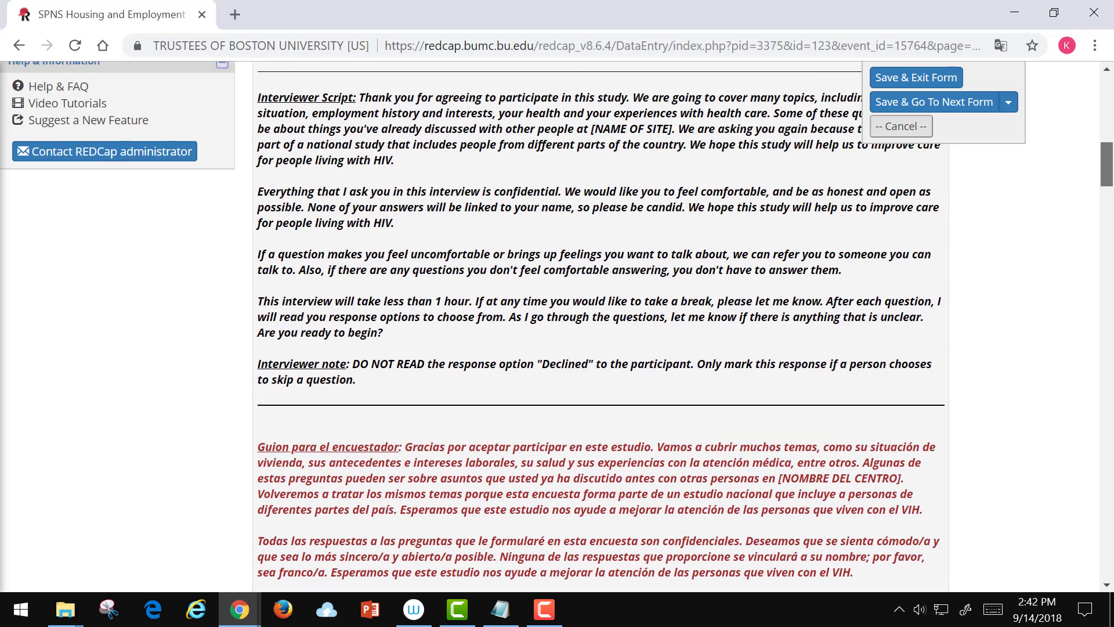
scroll(557, 325, down, 1)
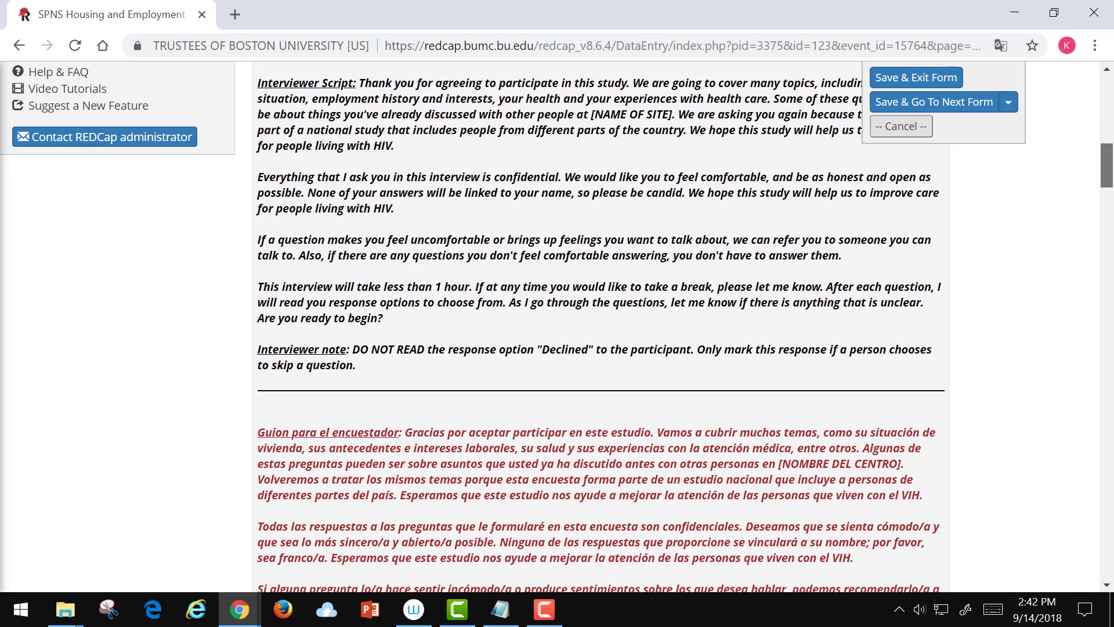
scroll(557, 325, down, 5)
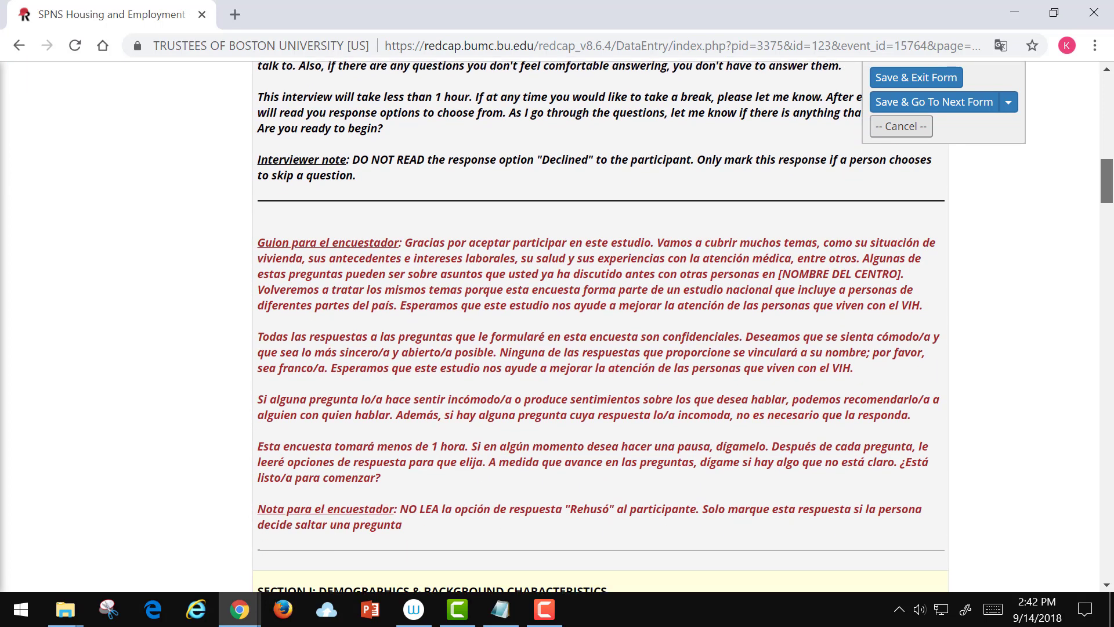
scroll(601, 325, down, 1)
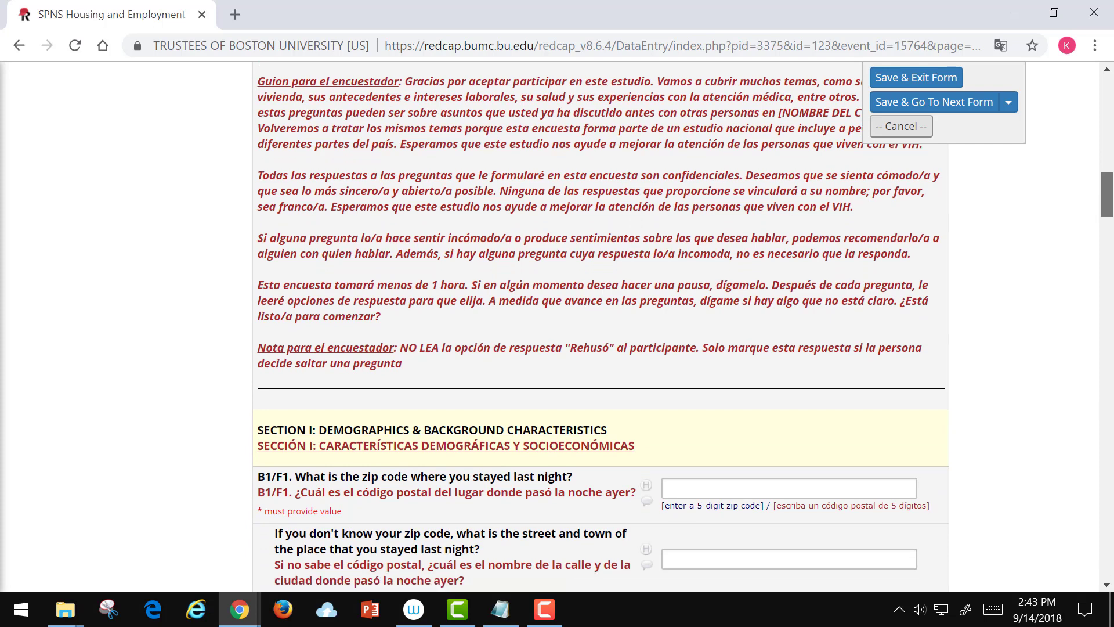
Review the Section I demographics questions through the Data Review note, and check the available Form Status options without changing the status.
scroll(600, 325, down, 4)
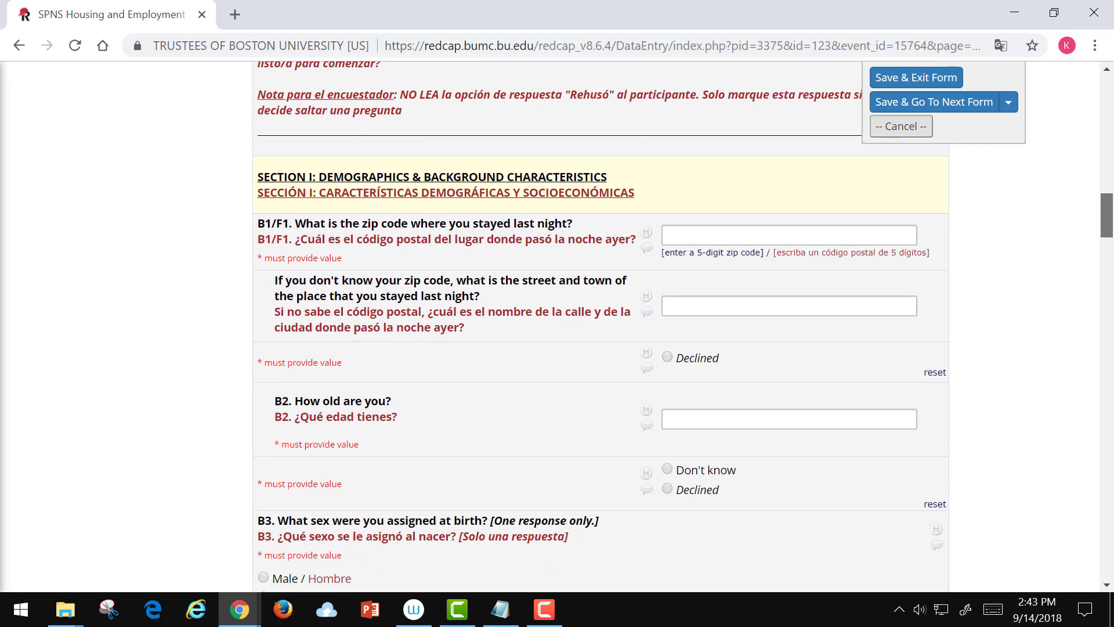
scroll(601, 325, down, 1)
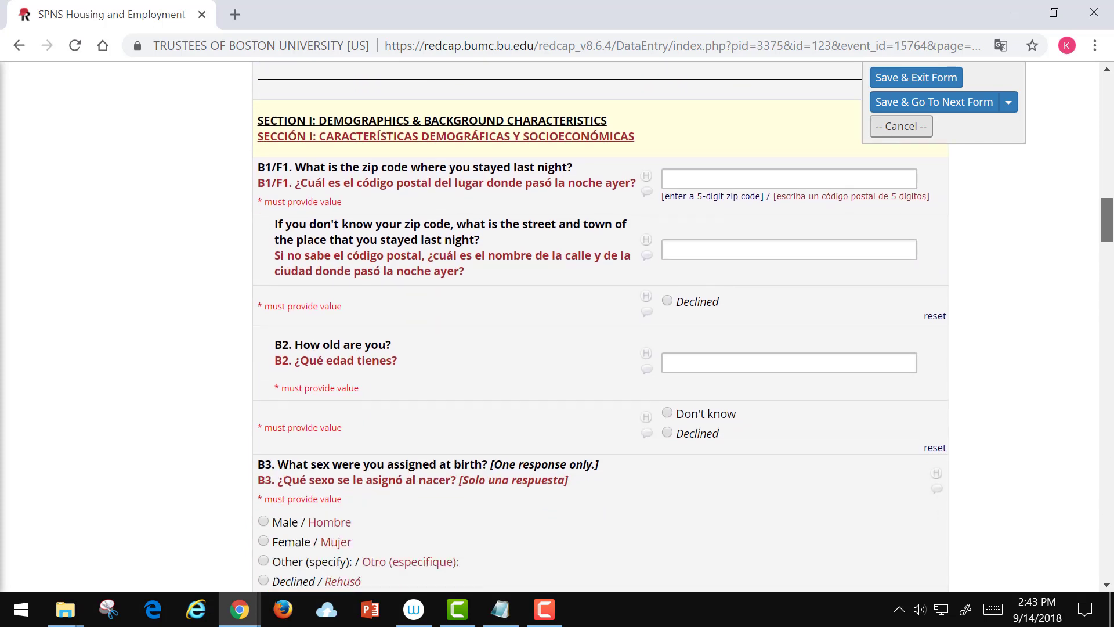
scroll(601, 325, down, 12)
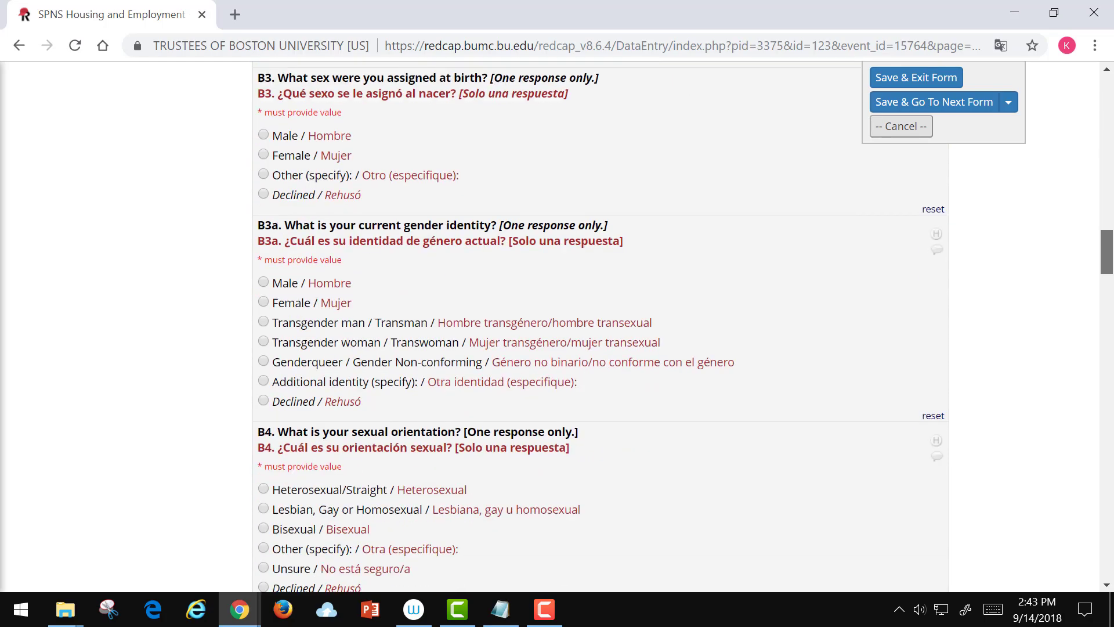
scroll(600, 325, down, 20)
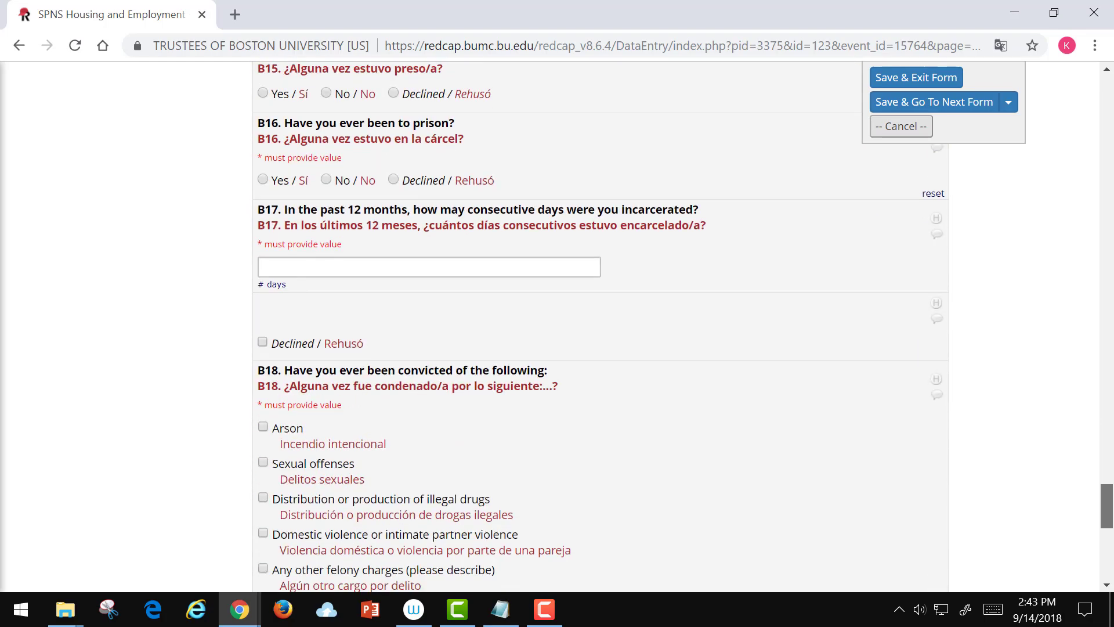
scroll(601, 325, down, 3)
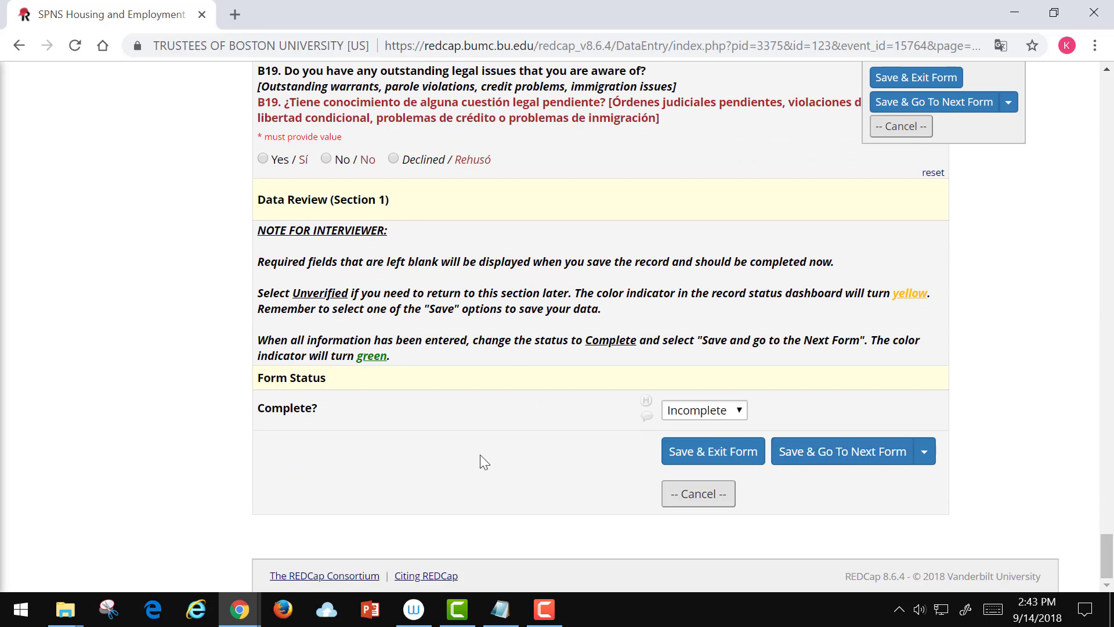
click(740, 410)
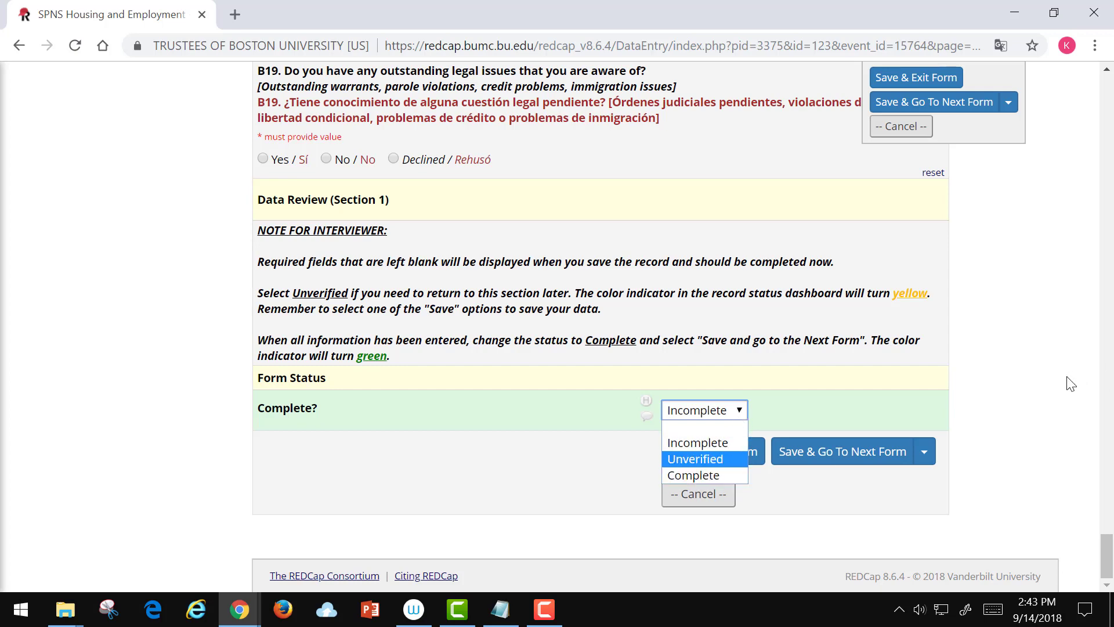
click(1022, 387)
Try answering Yes to question B16 about having been to prison, and reset the answer.
scroll(1021, 371, up, 9)
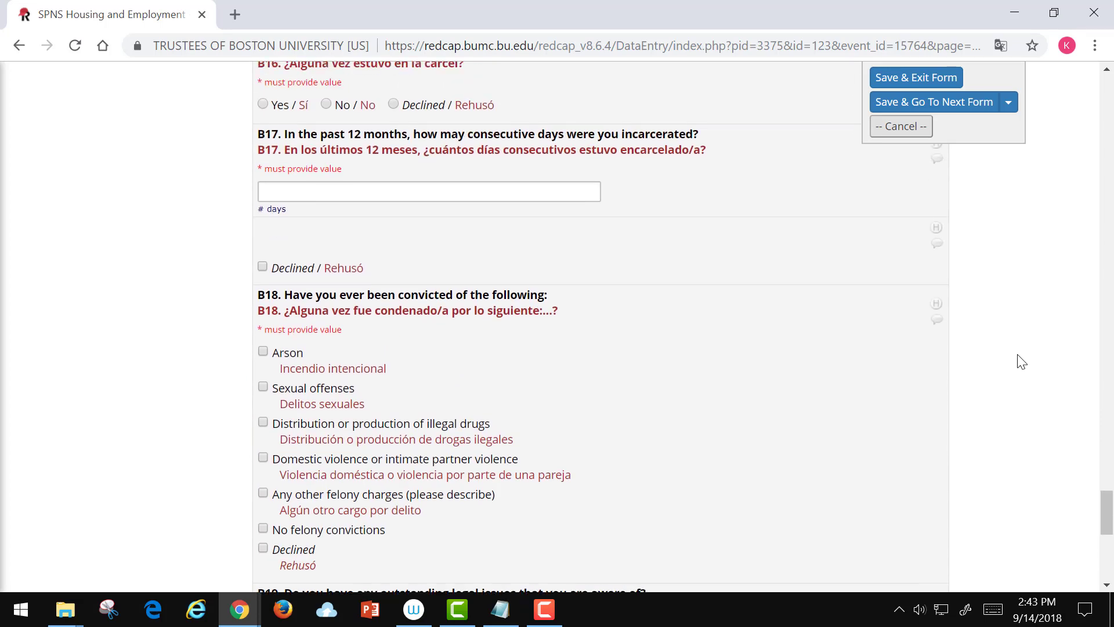
scroll(1021, 361, up, 3)
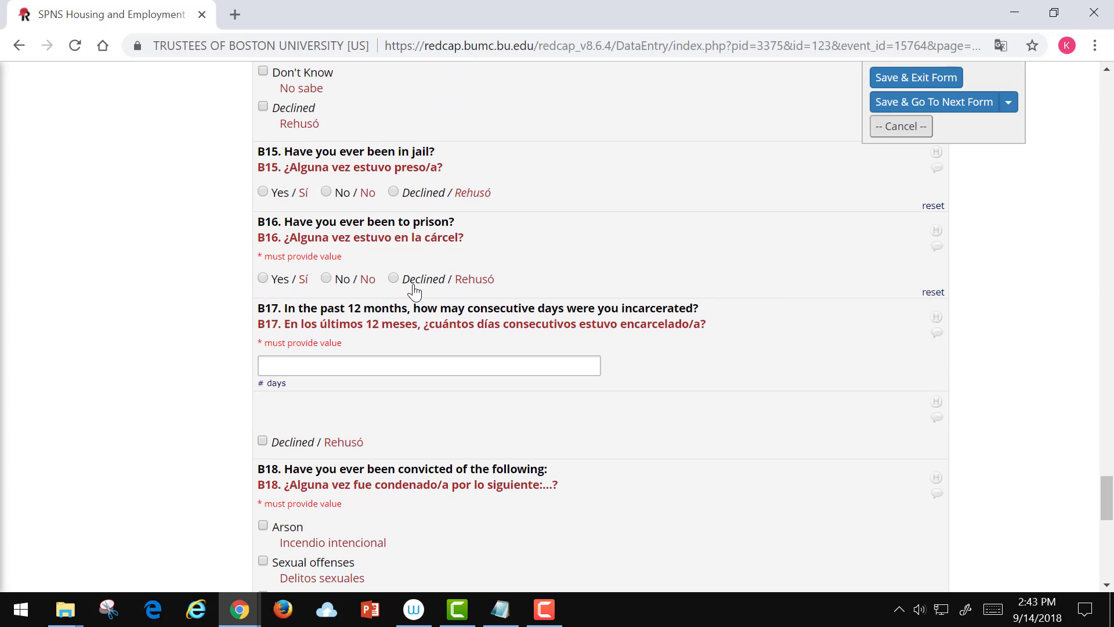
click(263, 278)
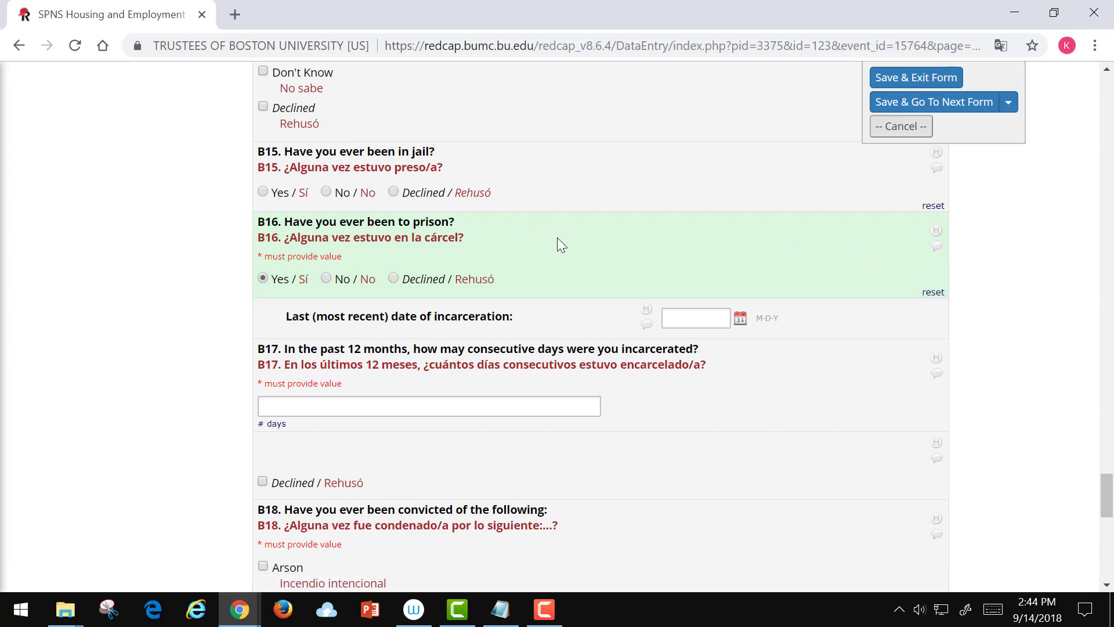
click(933, 293)
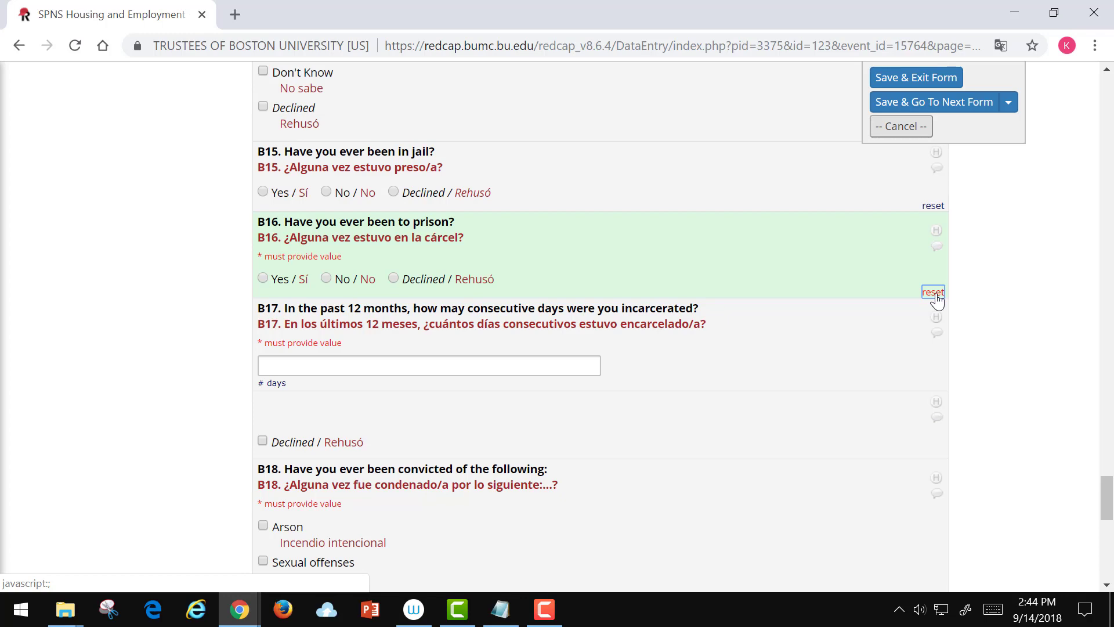
Try selecting Medical coverage and Food stamps in question B14 on public assistance, and clear both selections again.
scroll(574, 281, up, 5)
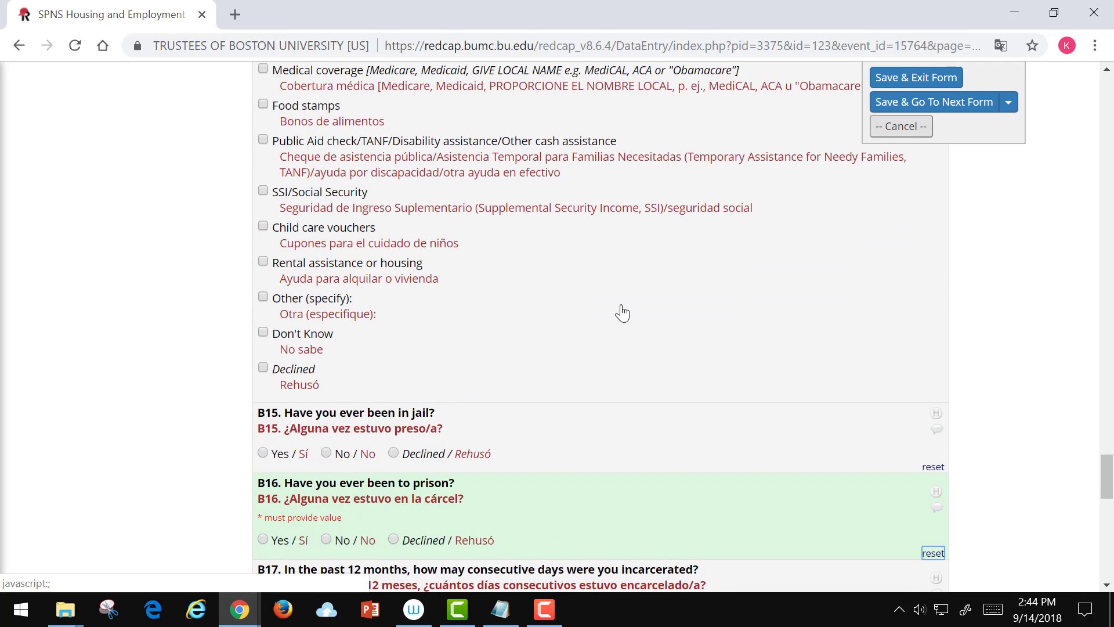
scroll(581, 290, up, 3)
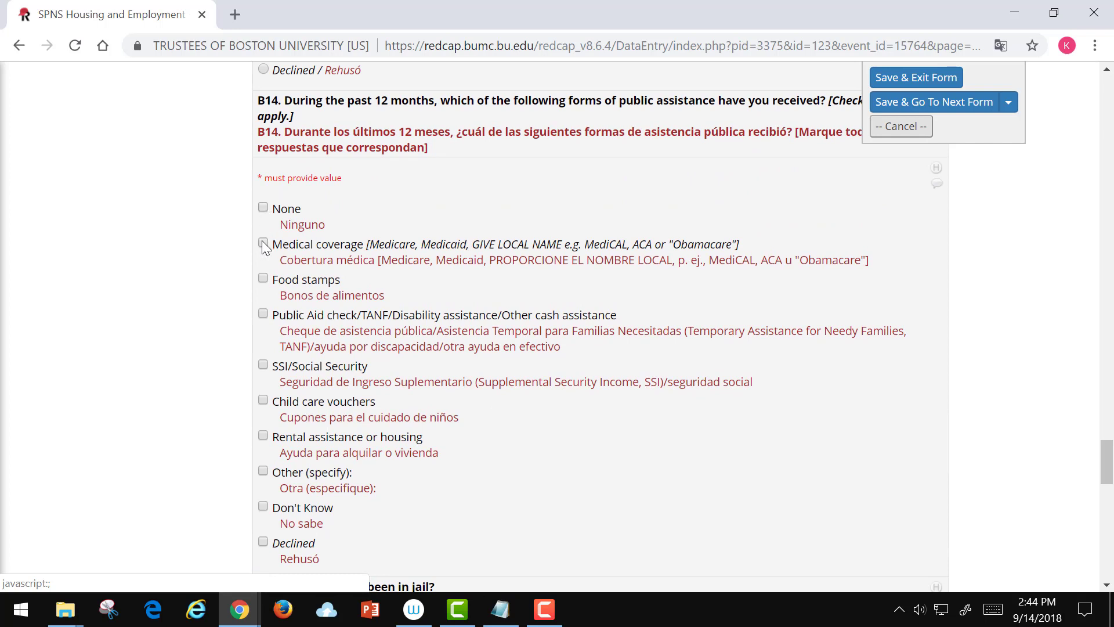
click(263, 243)
click(263, 279)
scroll(349, 258, down, 2)
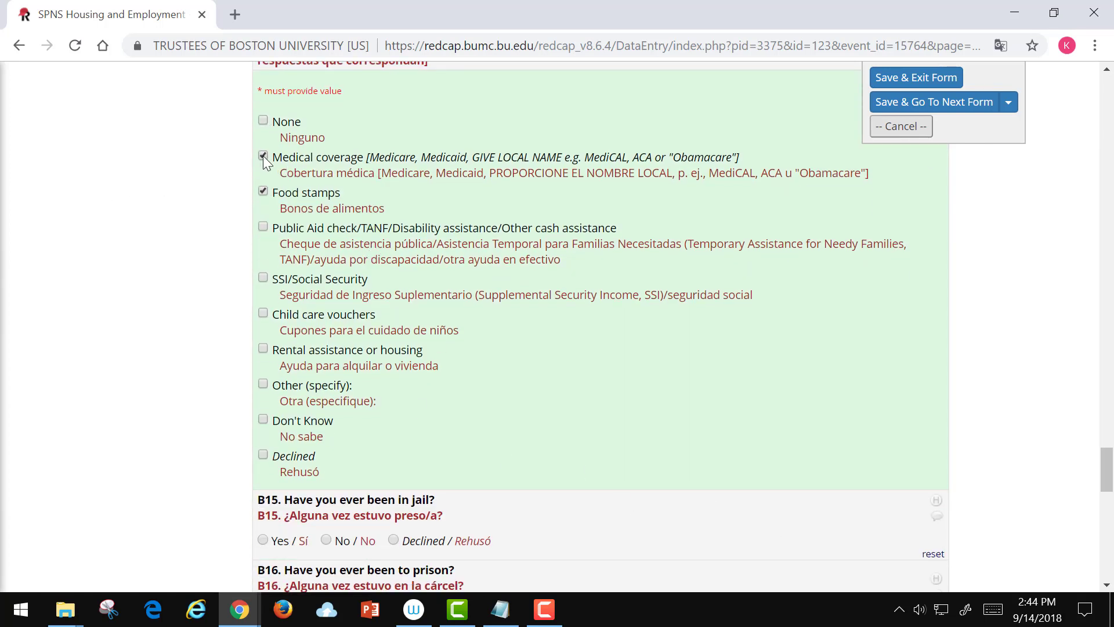
click(263, 193)
scroll(676, 325, down, 6)
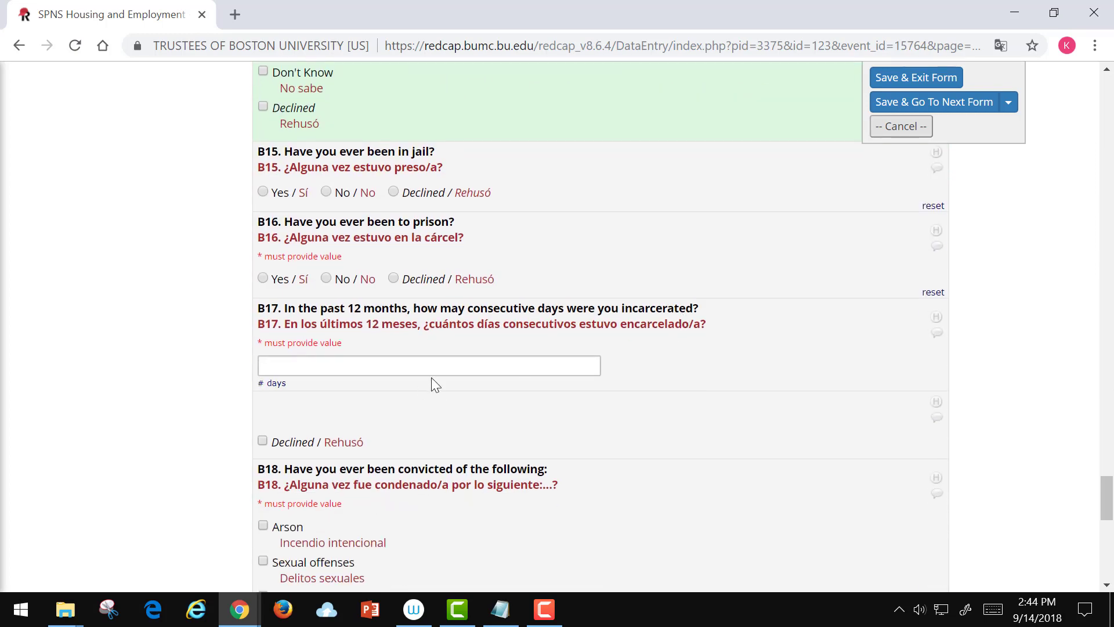
scroll(502, 360, up, 5)
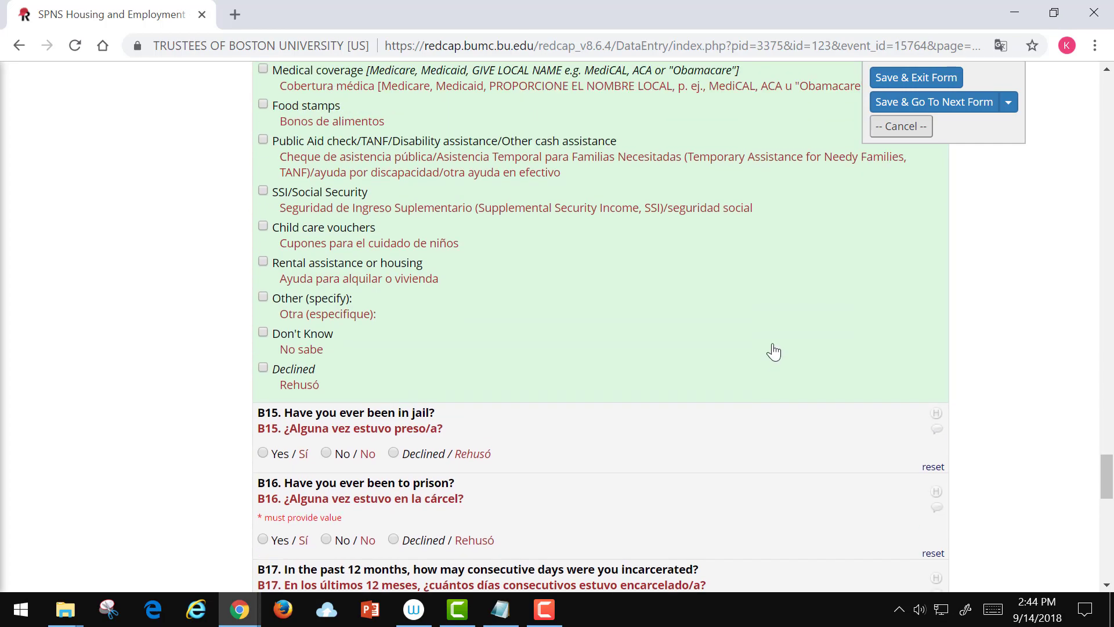
scroll(778, 348, up, 2)
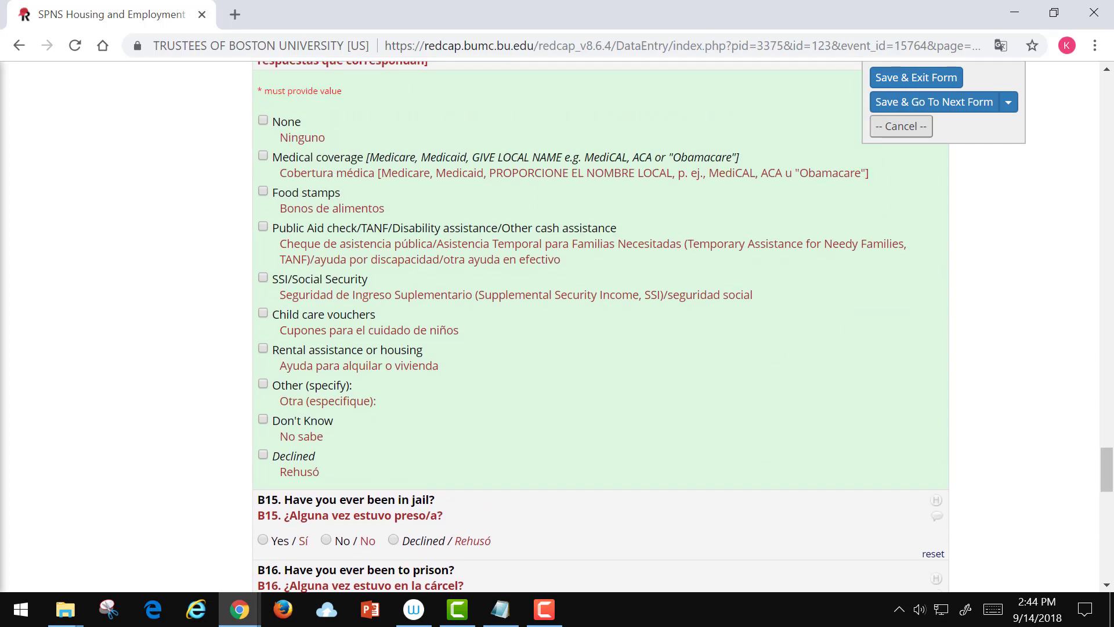
Save and exit the Section1 Demog form with its required fields left blank.
drag(1106, 464, 1109, 119)
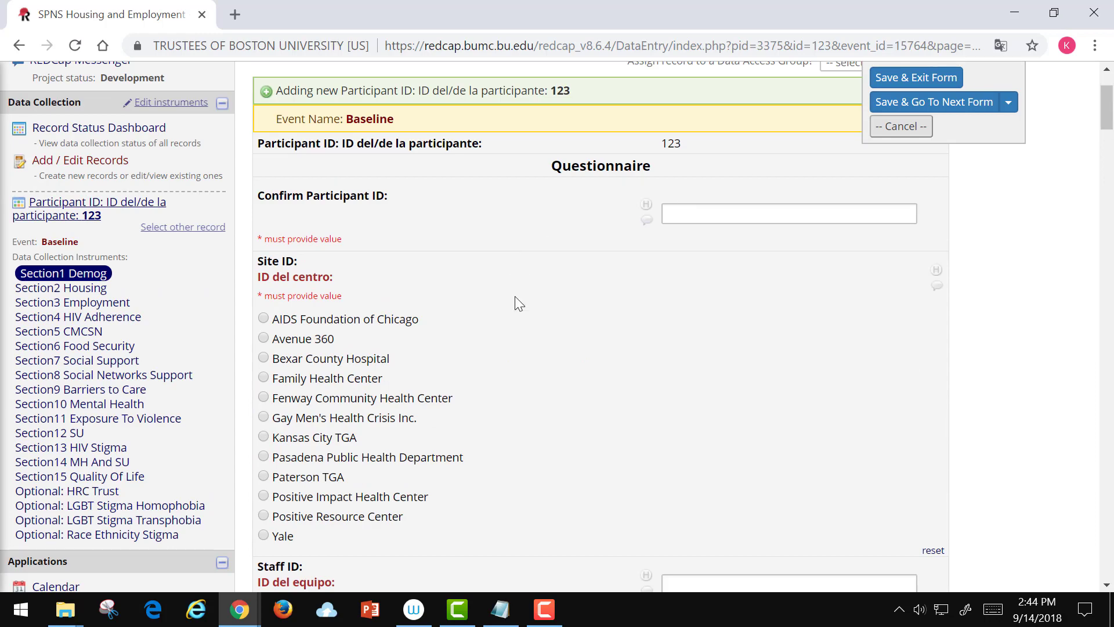
drag(1108, 123, 1107, 568)
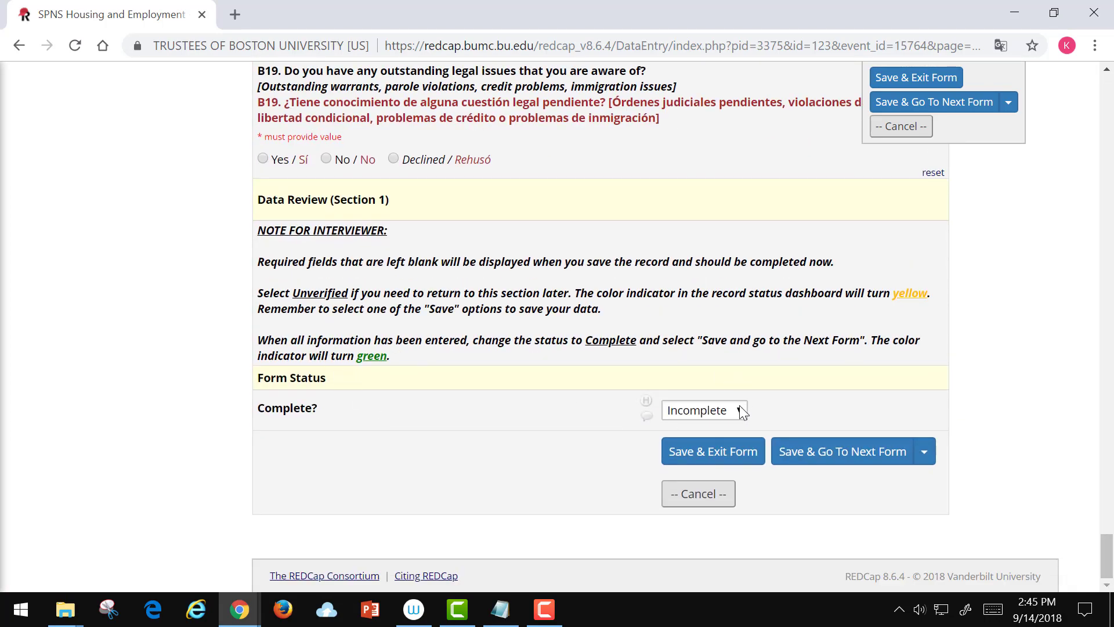
click(738, 457)
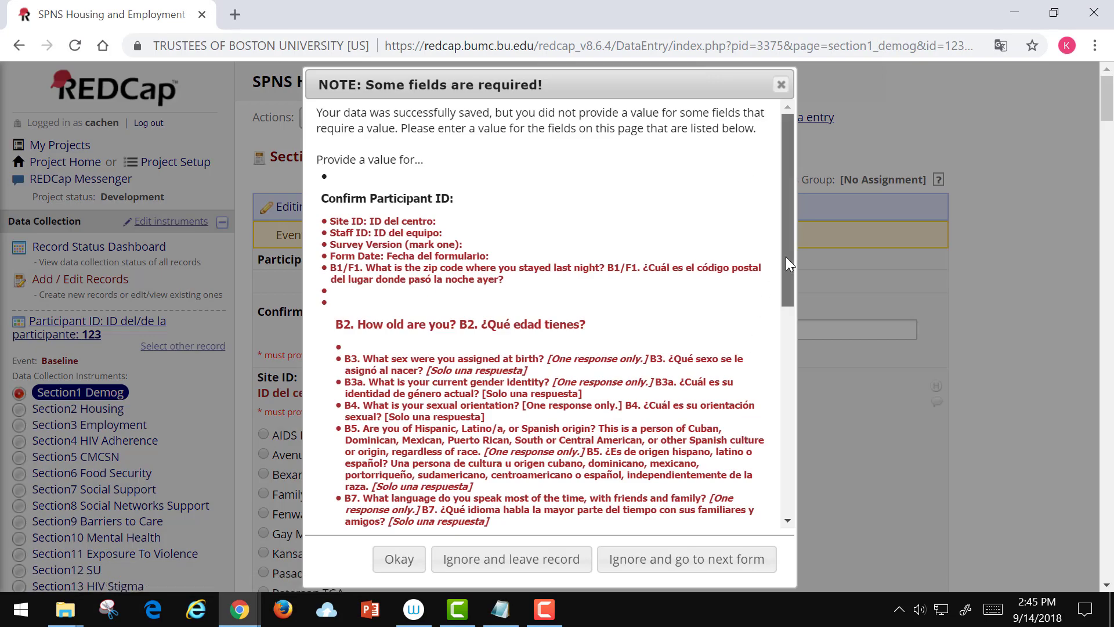
Look through the list of missing required fields, acknowledge the notice to stay on the form, and return to the Form Status section.
drag(785, 256, 804, 219)
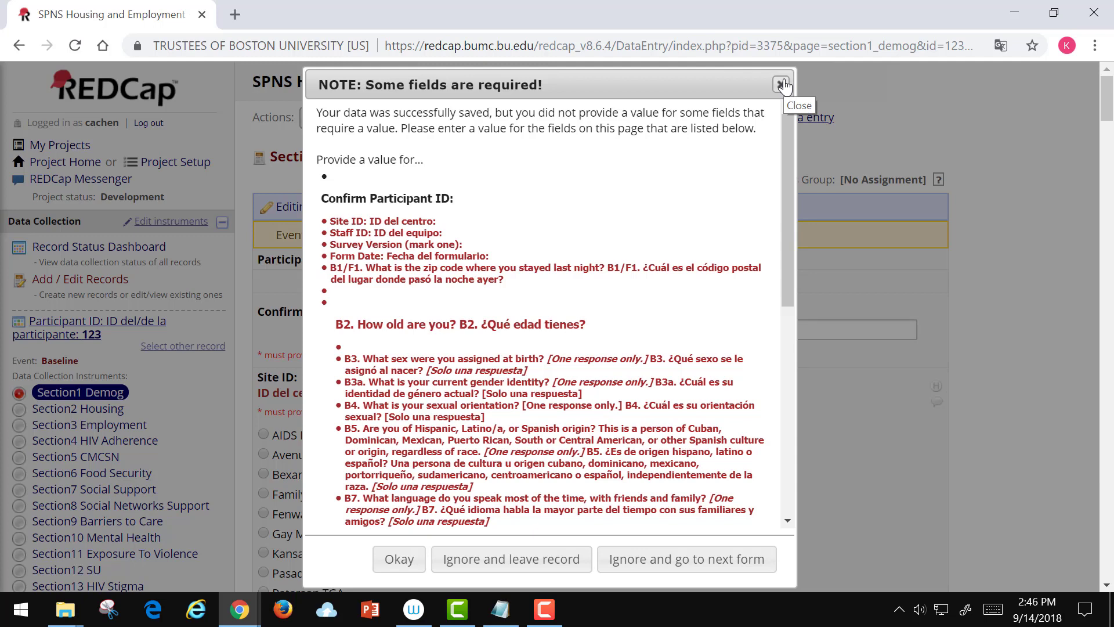
click(406, 559)
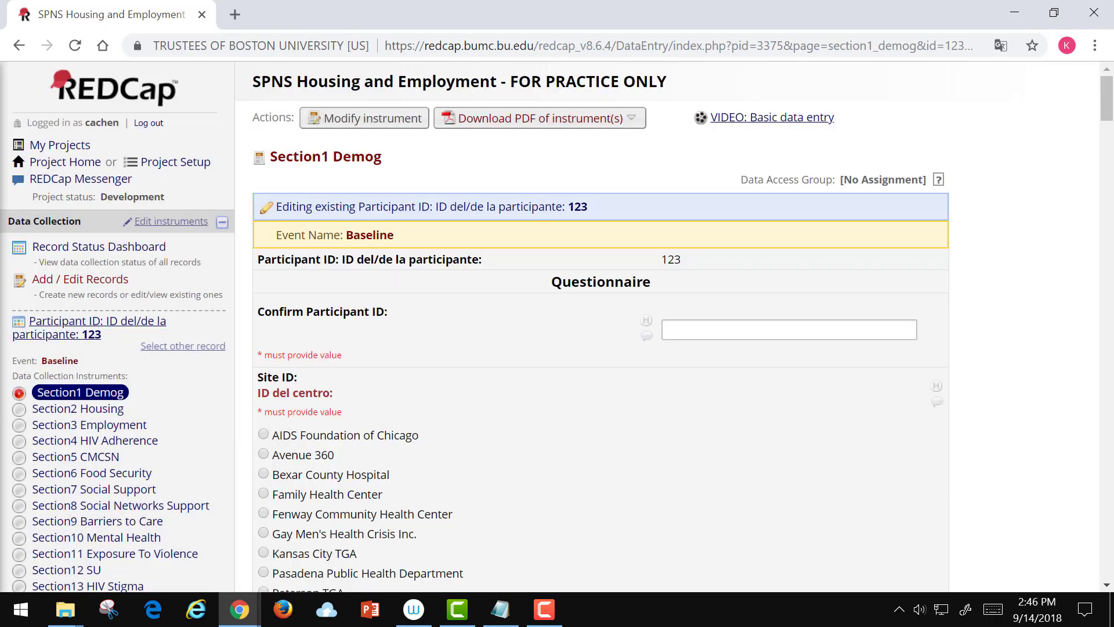
drag(1105, 120, 1105, 556)
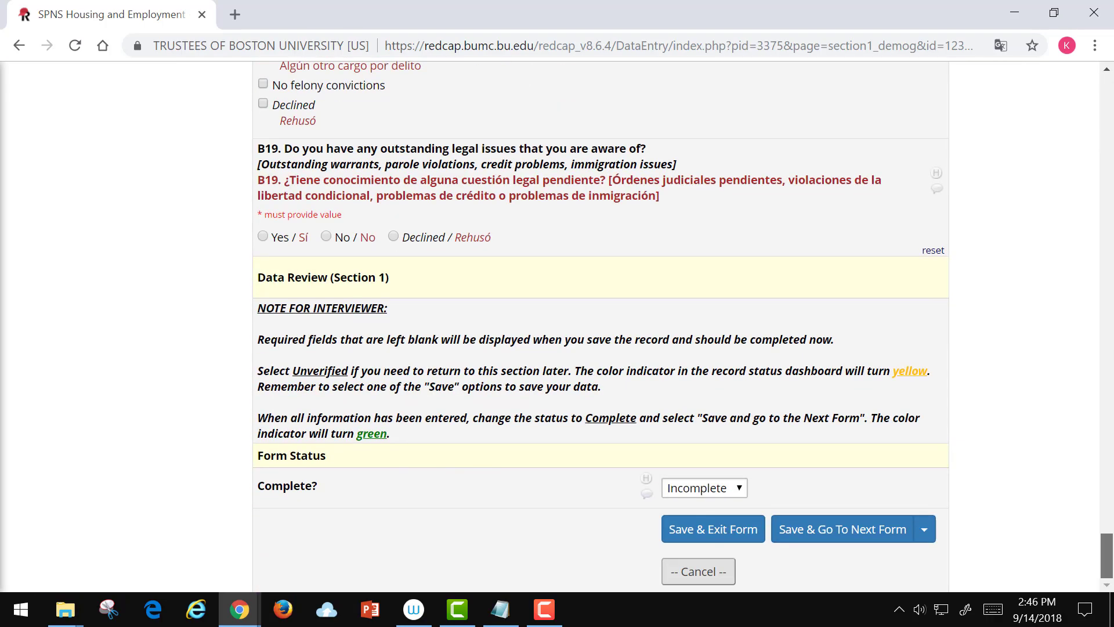